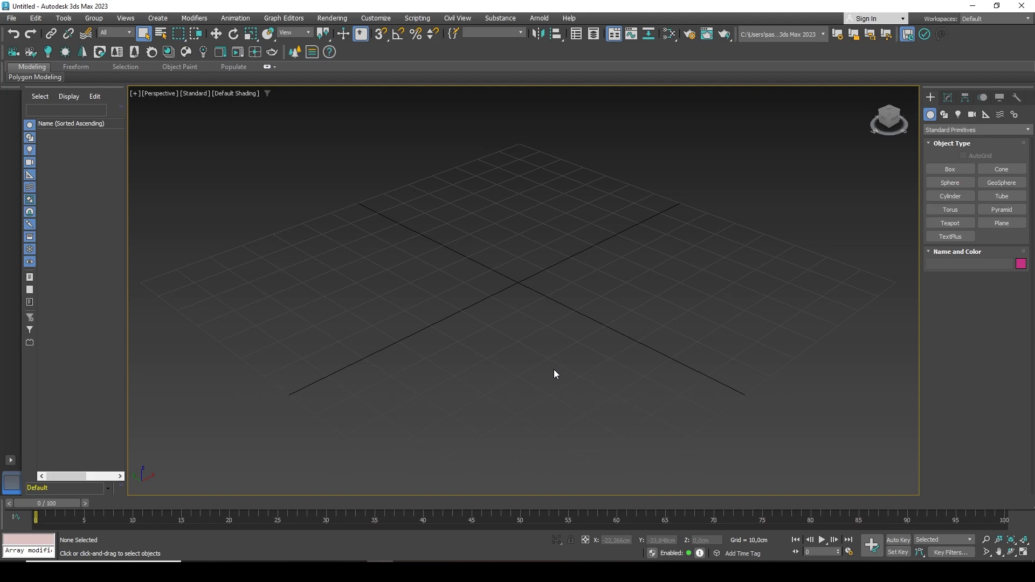
Draw a teapot, Teapot001 (radius about 23.9 cm, 8 segments), at the grid centre and orbit lower around it.
click(950, 223)
drag(526, 286, 572, 323)
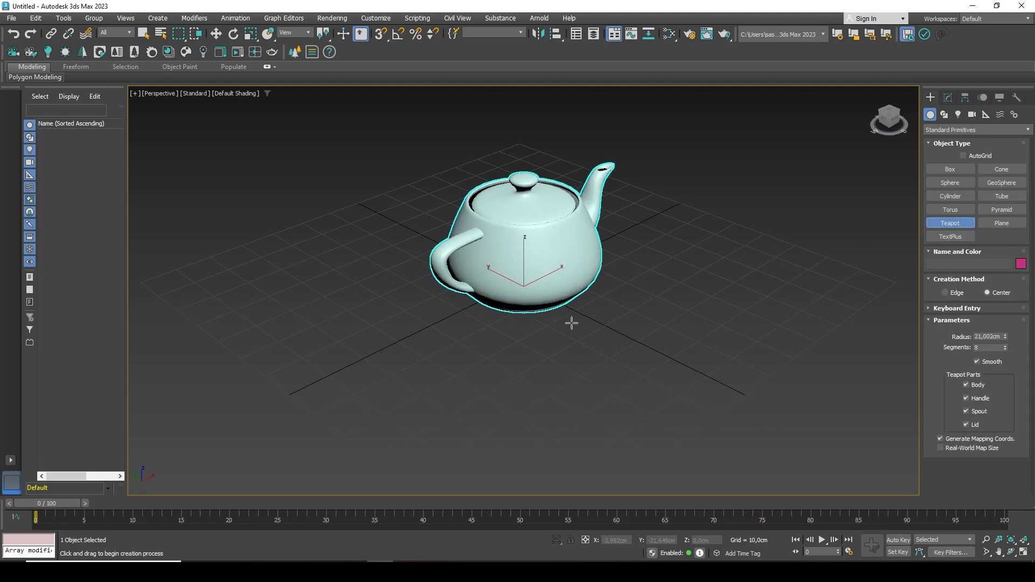
right_click(636, 286)
scroll(590, 243, up, 2)
alt+middle_drag(590, 242, 502, 224)
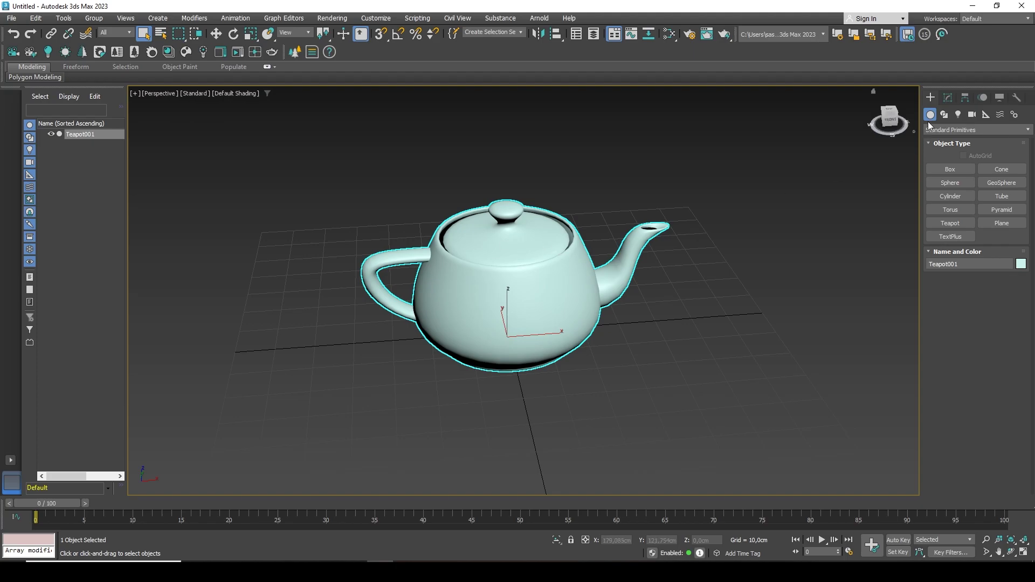
Switch off the teapot's Lid under Teapot Parts after toggling Body and Handle, then inspect the open top.
click(948, 98)
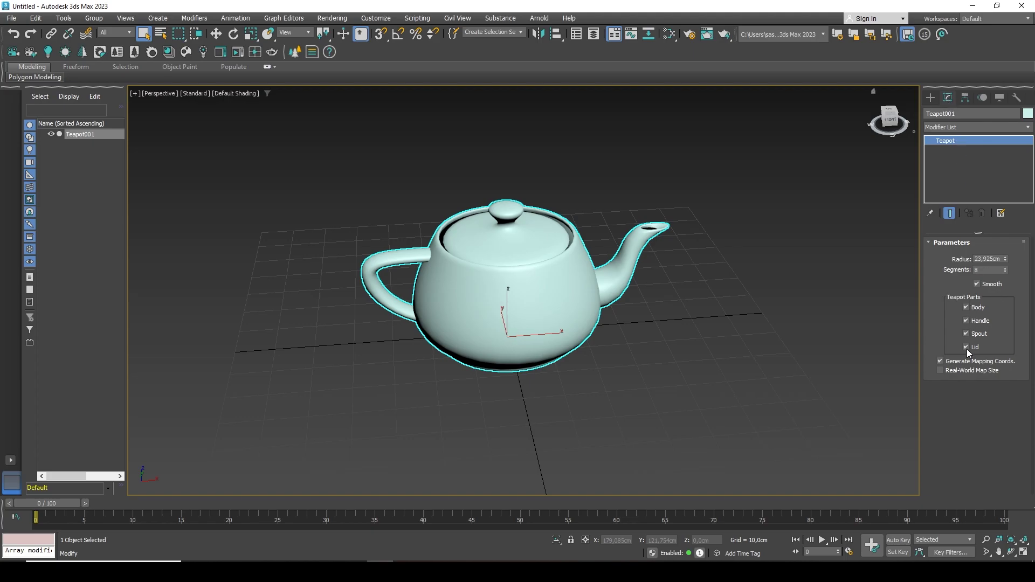
click(966, 307)
click(966, 307)
click(966, 321)
click(966, 321)
click(967, 347)
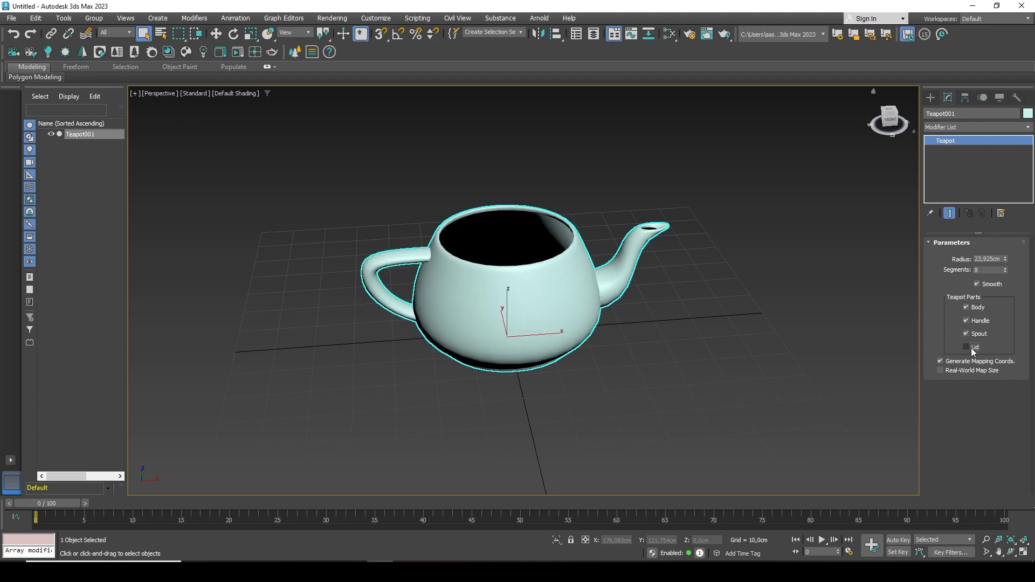
alt+middle_drag(517, 177, 566, 251)
scroll(567, 250, up, 3)
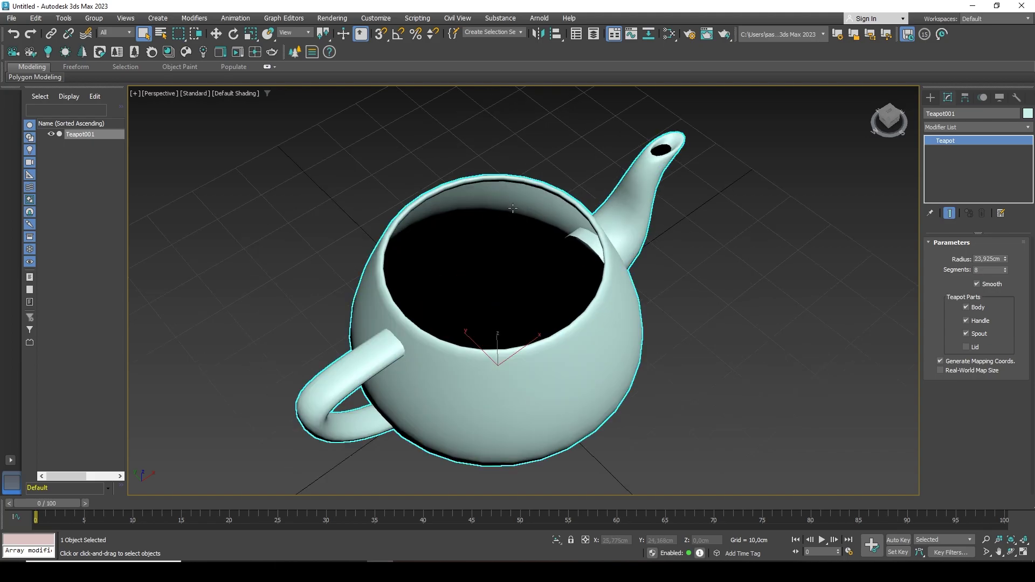
alt+middle_drag(522, 227, 622, 279)
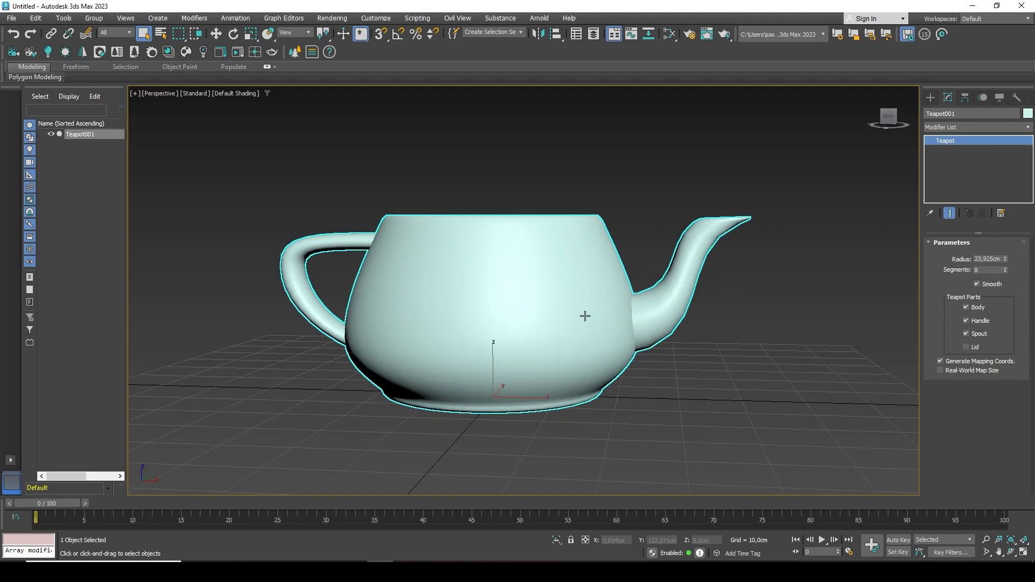
alt+middle_drag(509, 257, 569, 301)
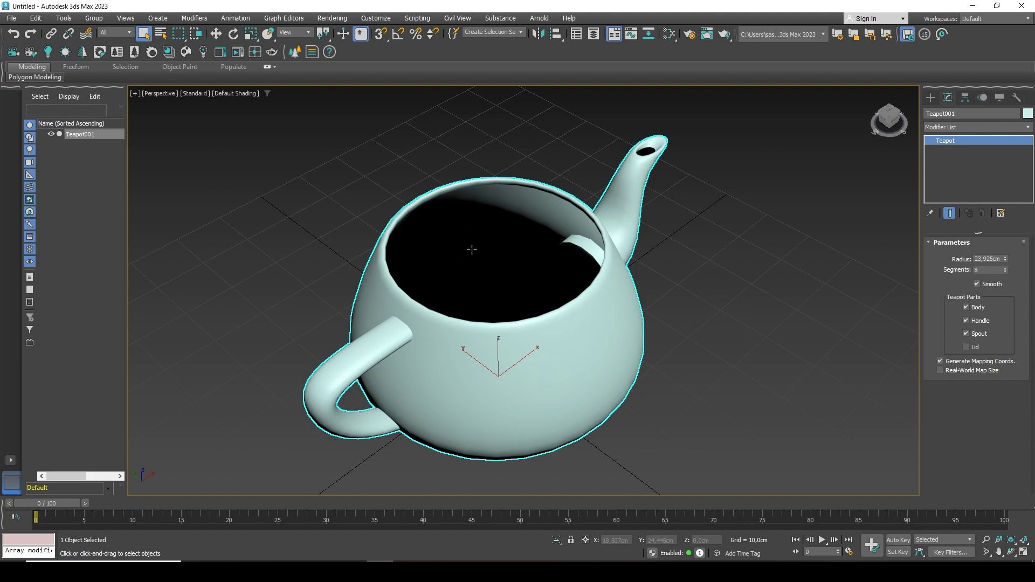
Render the perspective view of the lidless teapot from the Rendering menu.
click(333, 19)
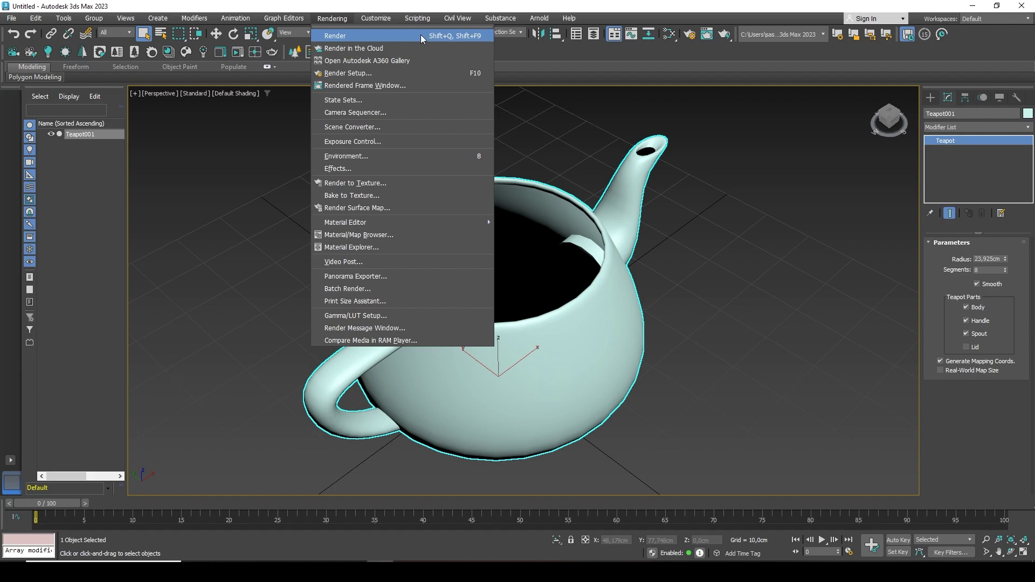
click(350, 36)
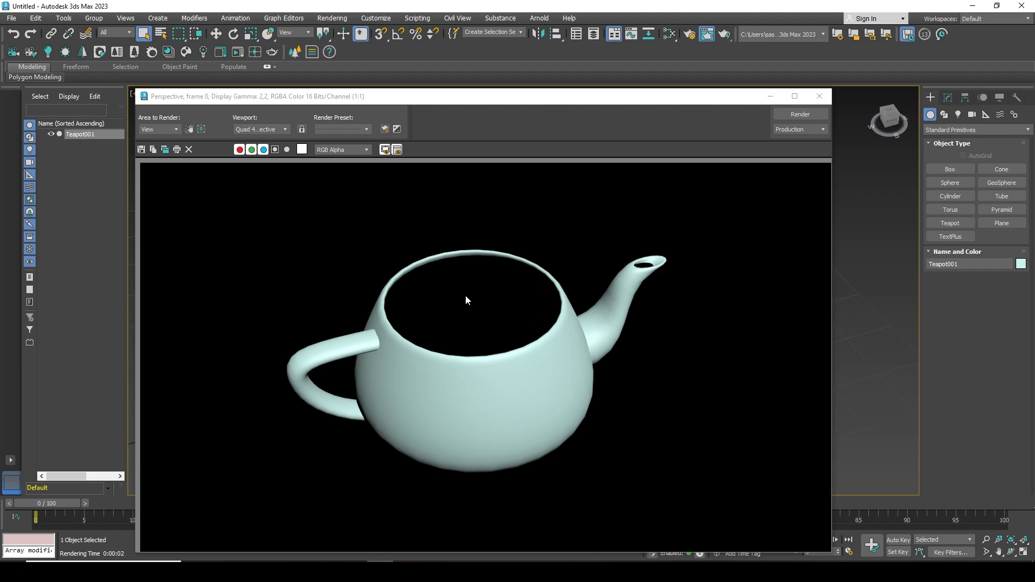
Draw a box, Box001, standing behind the teapot.
click(820, 96)
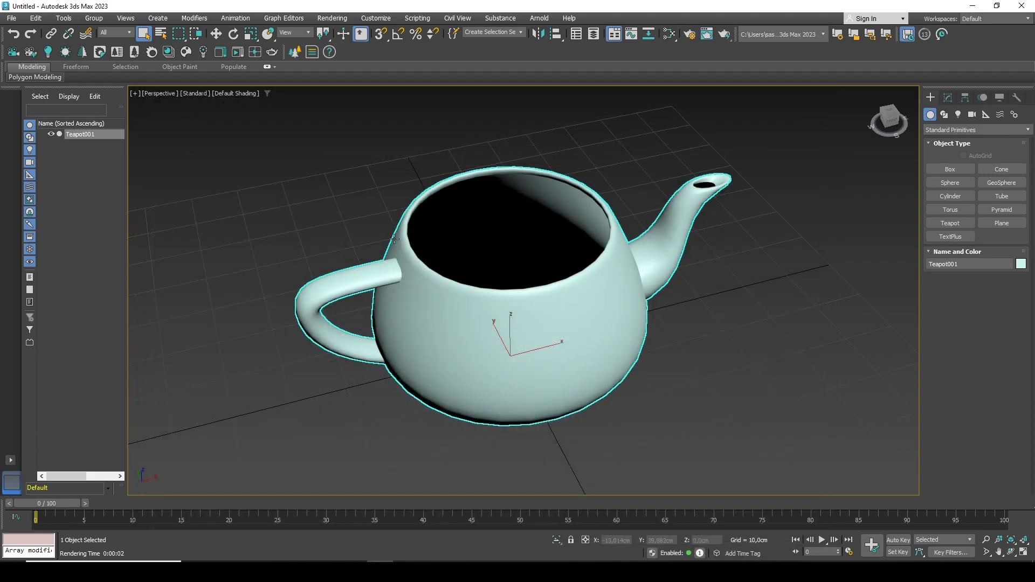
drag(889, 116, 958, 104)
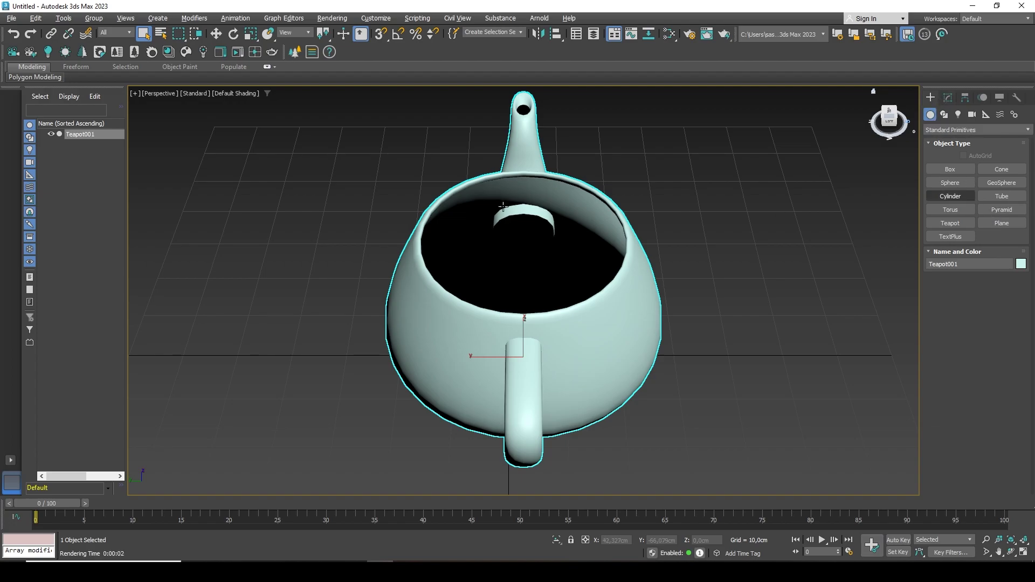
click(956, 169)
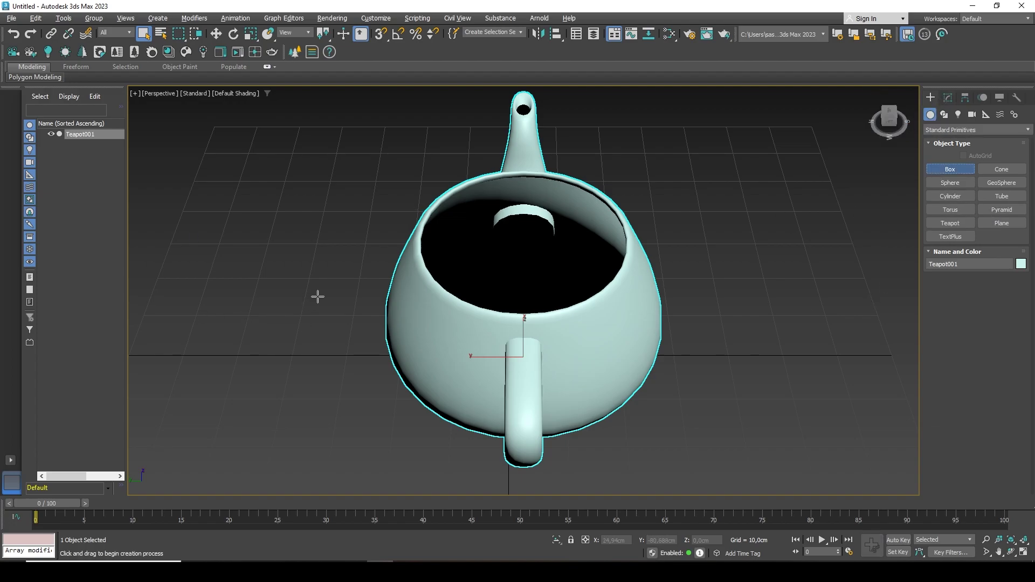
drag(329, 289, 198, 378)
click(246, 287)
click(247, 286)
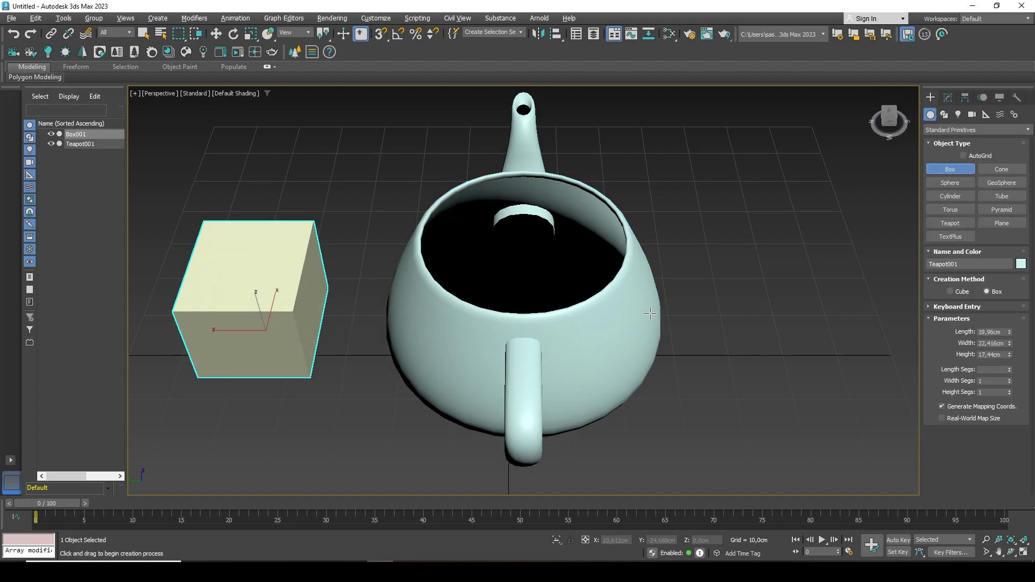
alt+middle_drag(650, 313, 591, 263)
key(q)
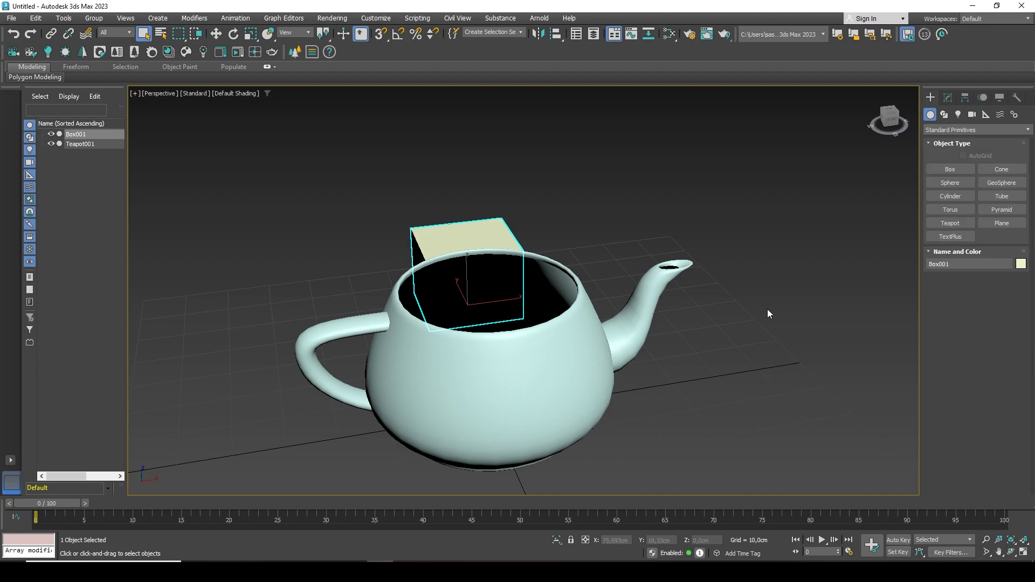
Deselect the box, render the teapot and box together, and close the render.
click(751, 287)
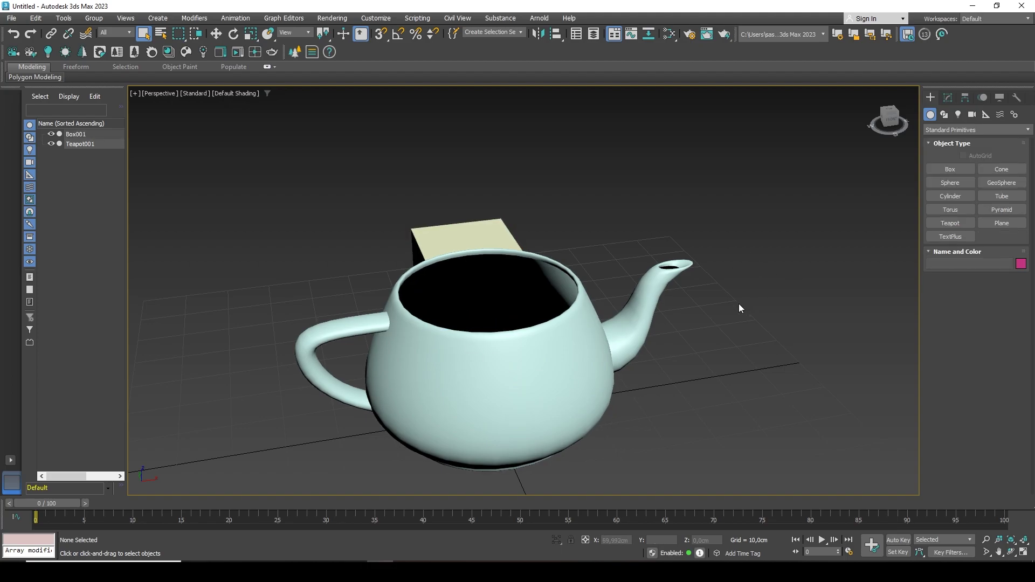
key(shift+q)
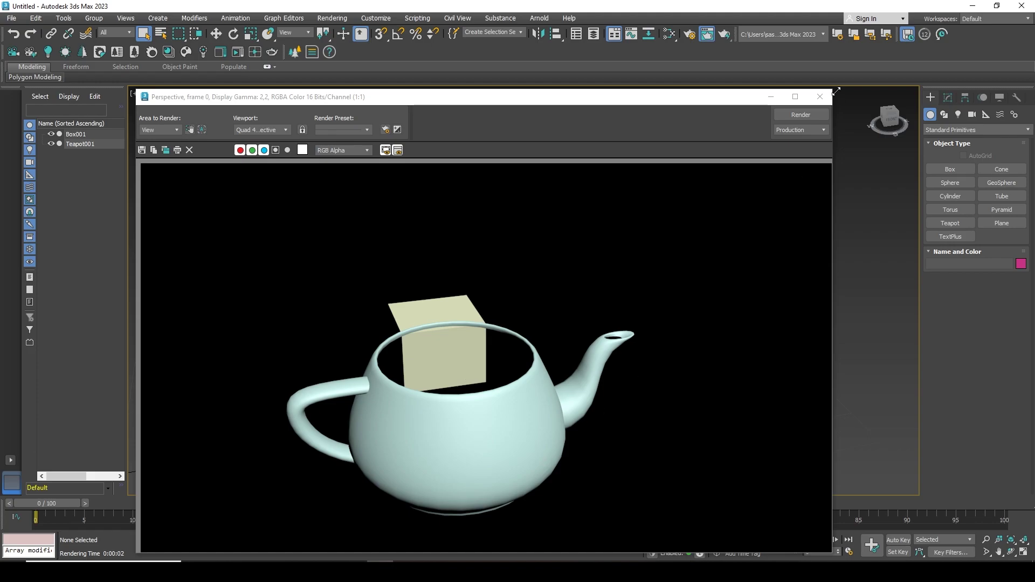
click(820, 97)
alt+middle_drag(647, 267, 666, 260)
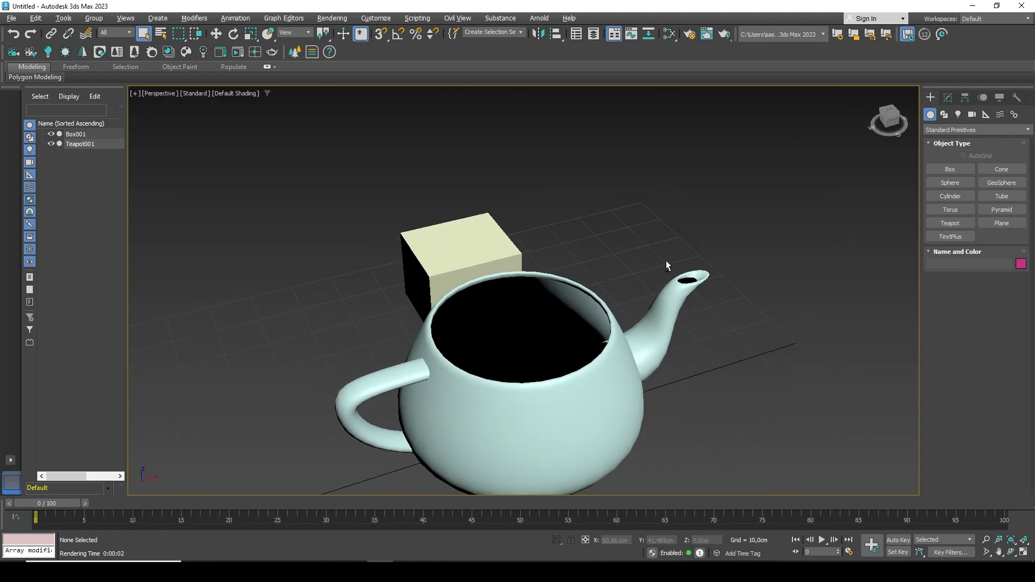
Add a Shell modifier with 1.0 cm outer amount to the teapot and render its thickened walls.
click(566, 328)
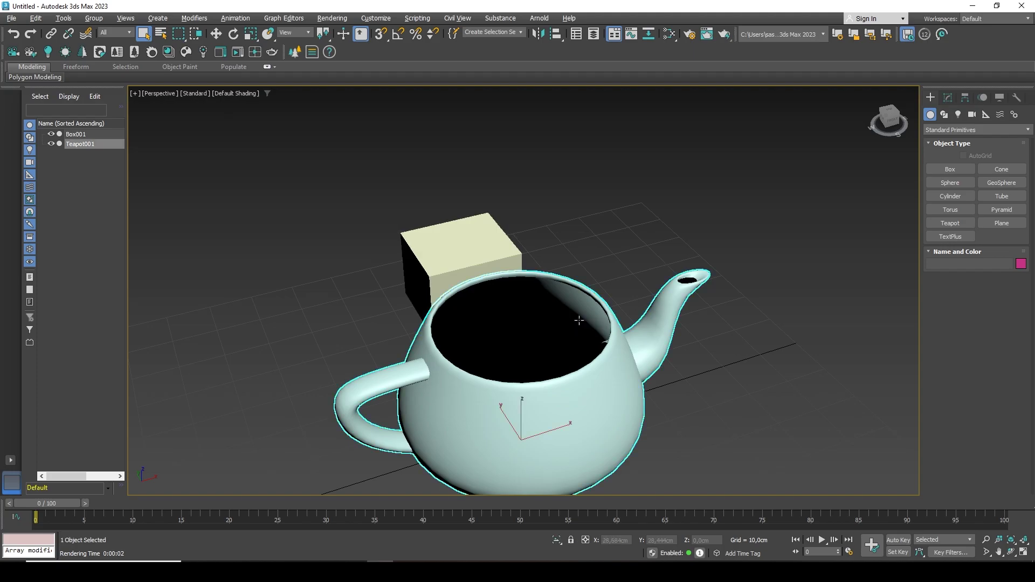
click(949, 98)
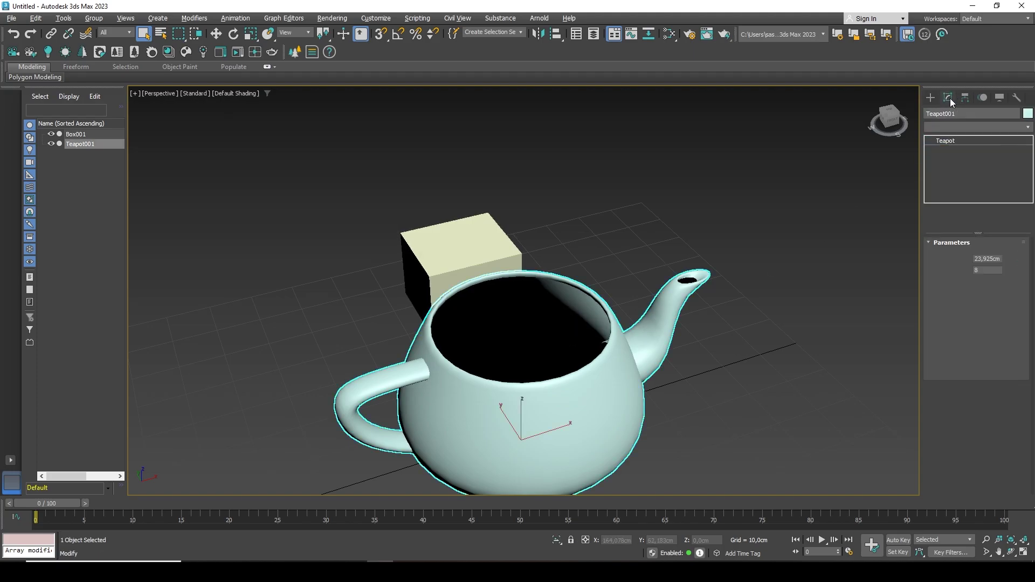
click(952, 125)
scroll(952, 125, down, 20)
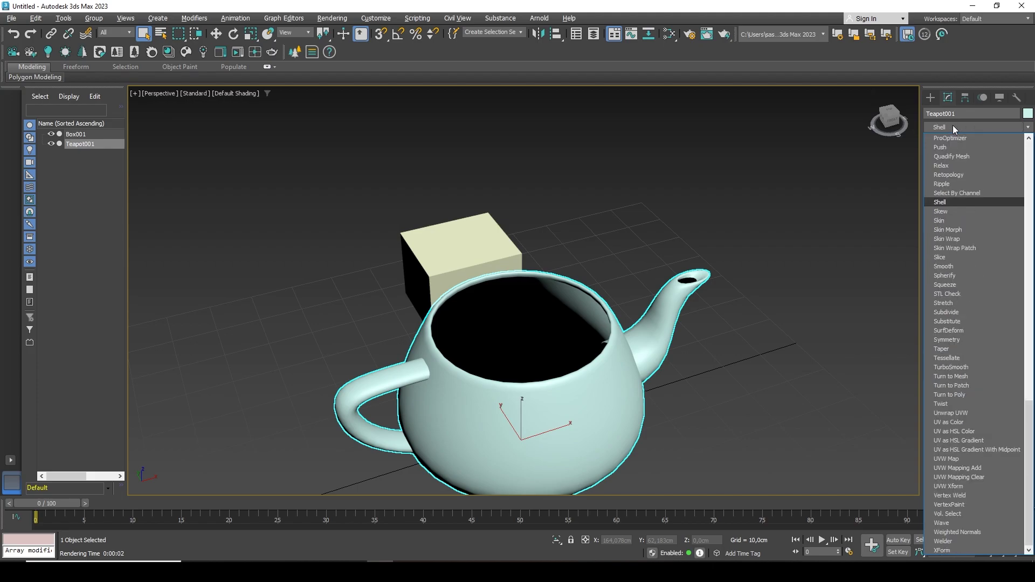
click(945, 202)
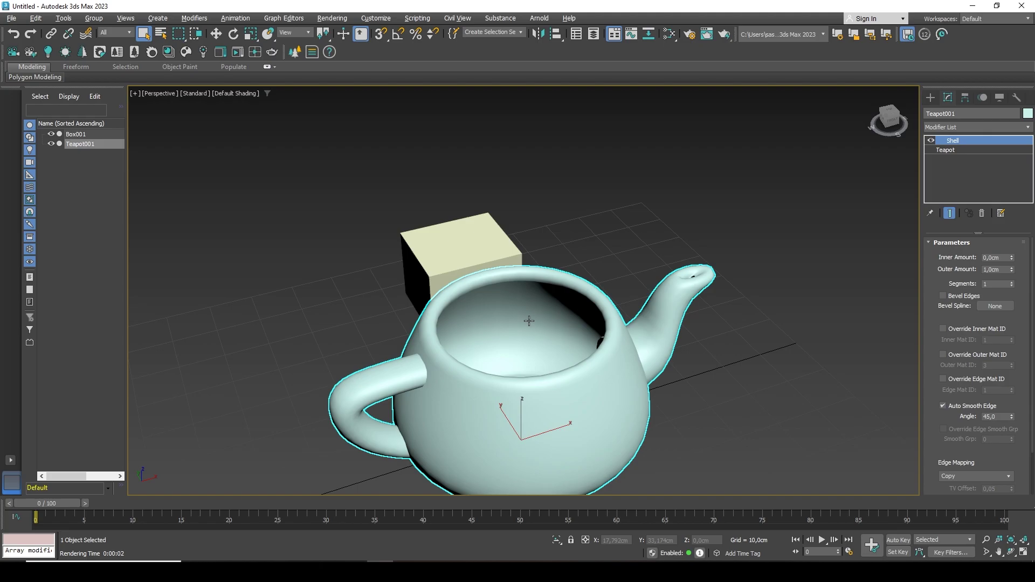
alt+middle_drag(528, 321, 549, 315)
alt+middle_drag(491, 276, 515, 308)
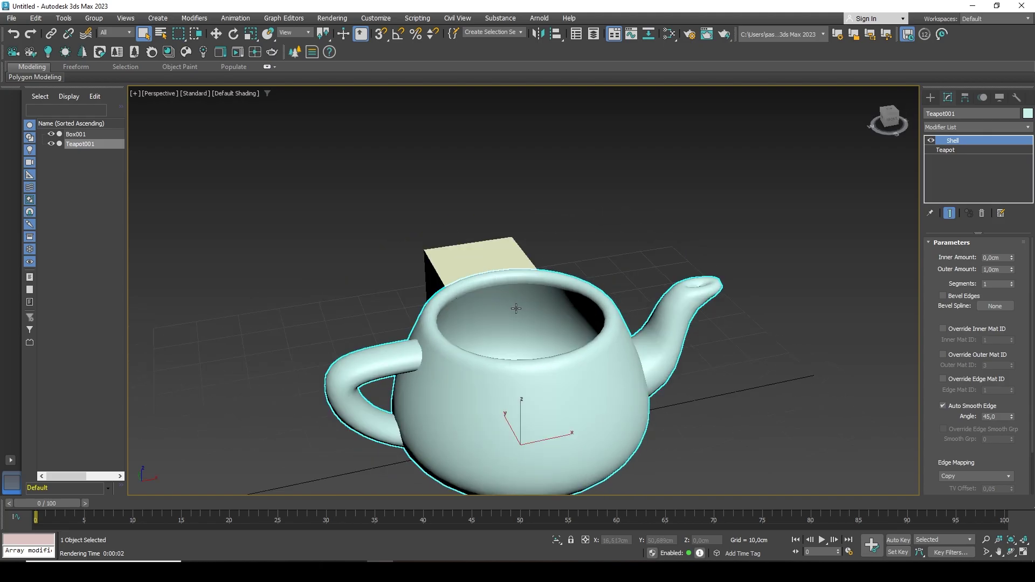
key(shift+q)
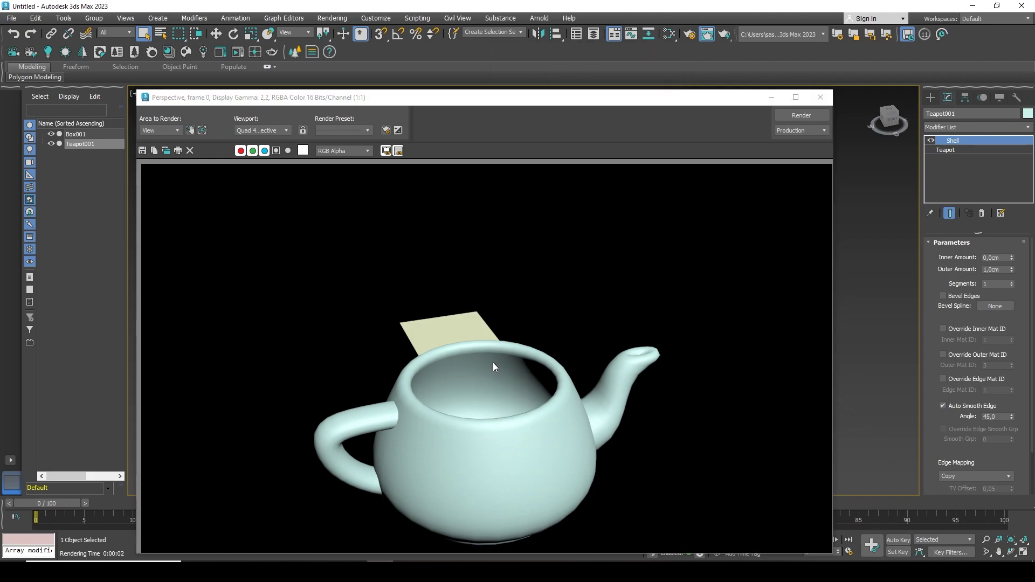
Adjust the Shell Outer Amount down to 0.0 cm, then thicken it outward to about 3 cm.
click(820, 97)
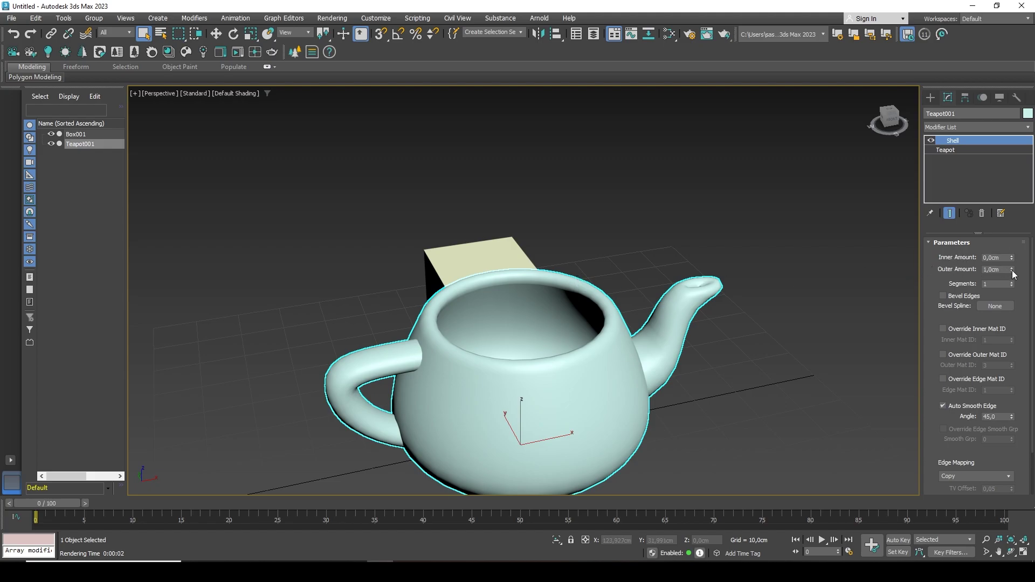
drag(999, 271, 981, 270)
drag(1014, 272, 1019, 328)
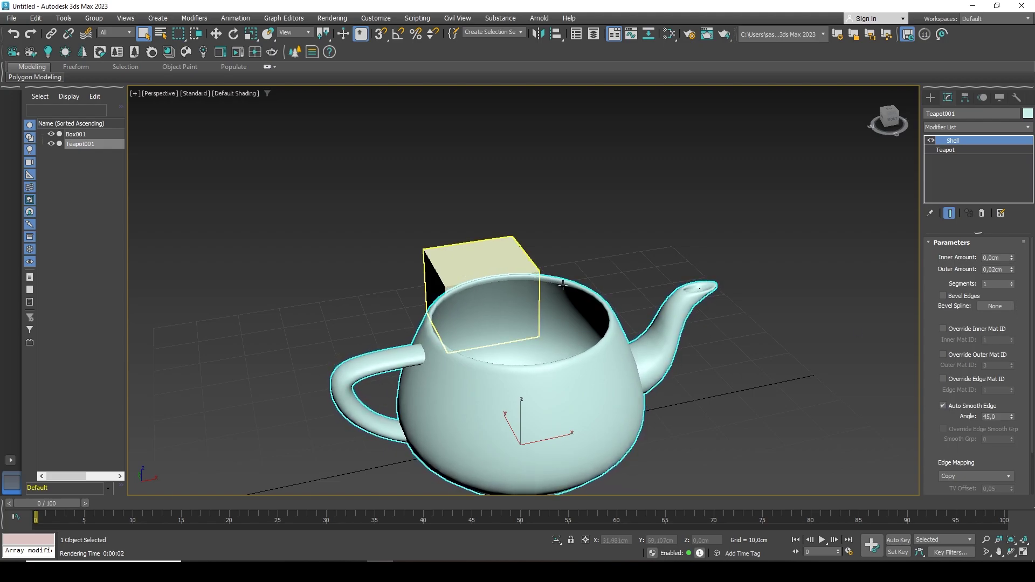
click(1013, 273)
click(1012, 266)
click(1012, 272)
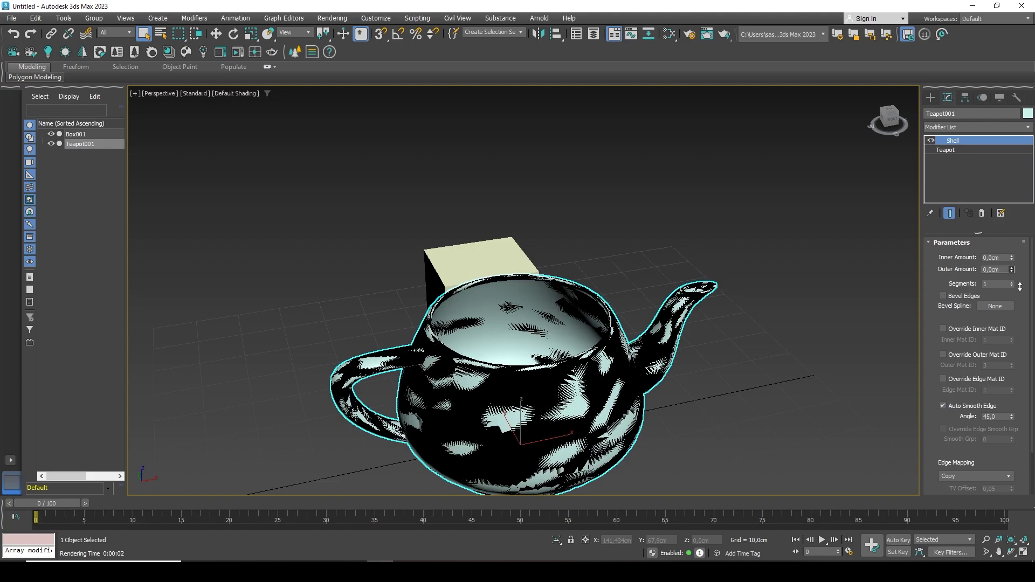
click(1011, 272)
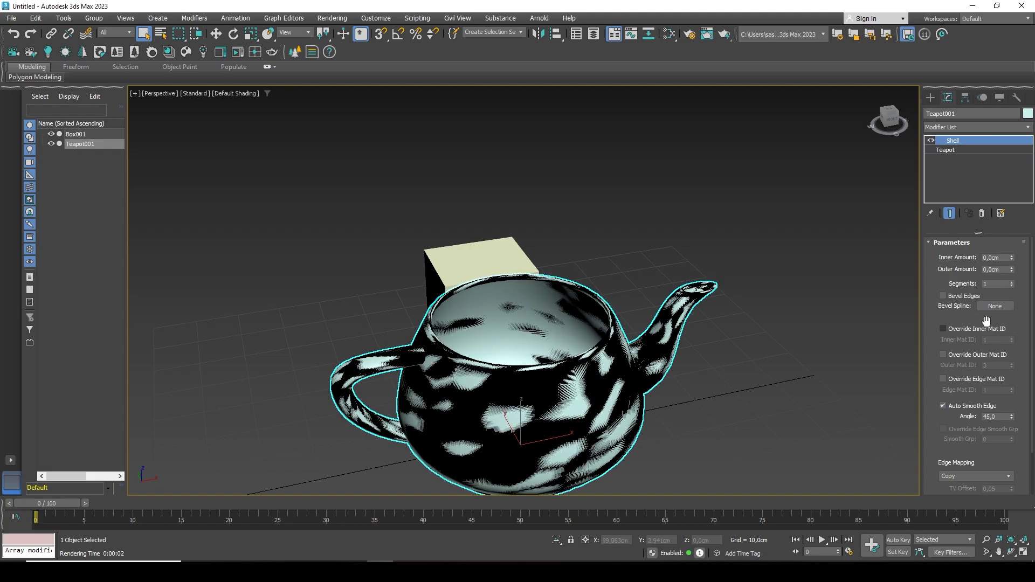
click(1012, 269)
click(1012, 268)
click(1012, 268)
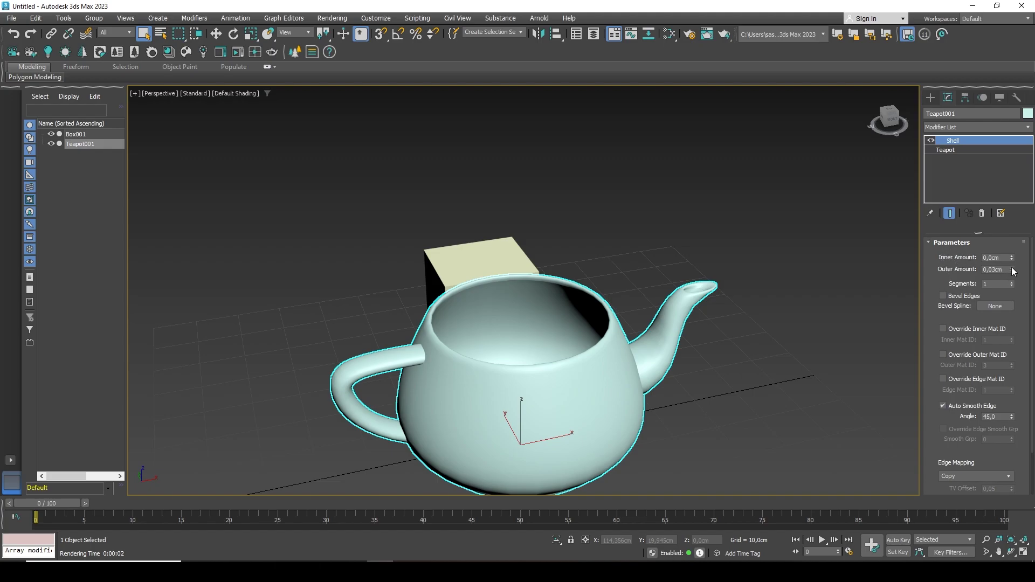
drag(1013, 271, 1012, 99)
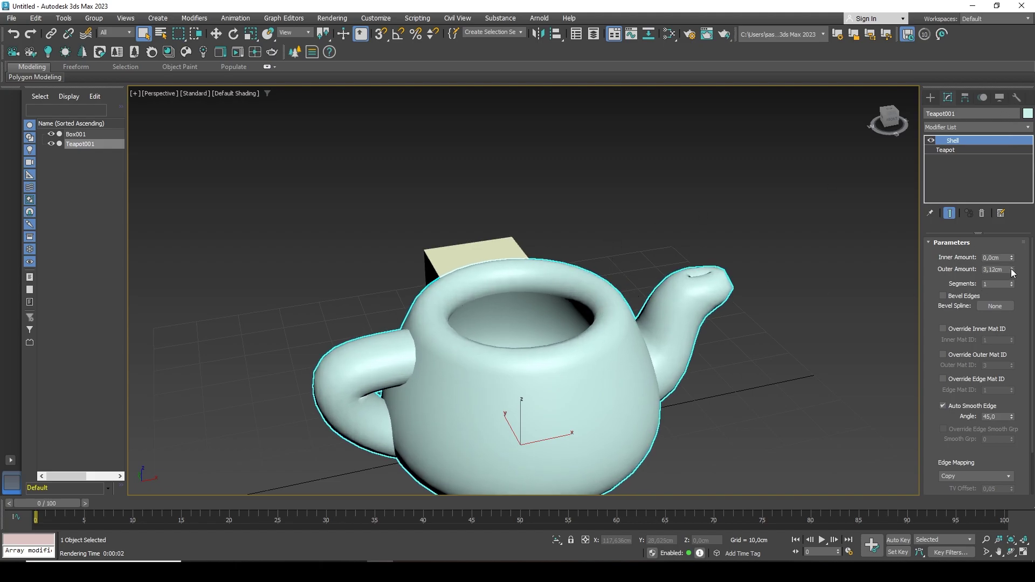
Try inner thickness up to 4.7 cm, then settle on 3.72 cm outer and 0.0 cm inner.
drag(1013, 271, 1017, 464)
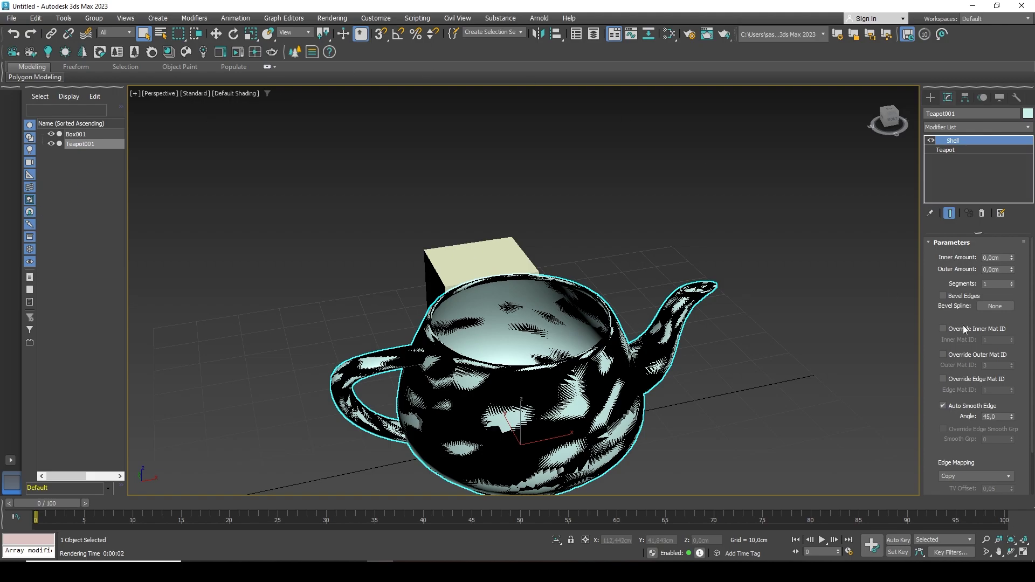
drag(1014, 260, 1014, 98)
drag(26, 48, 127, 523)
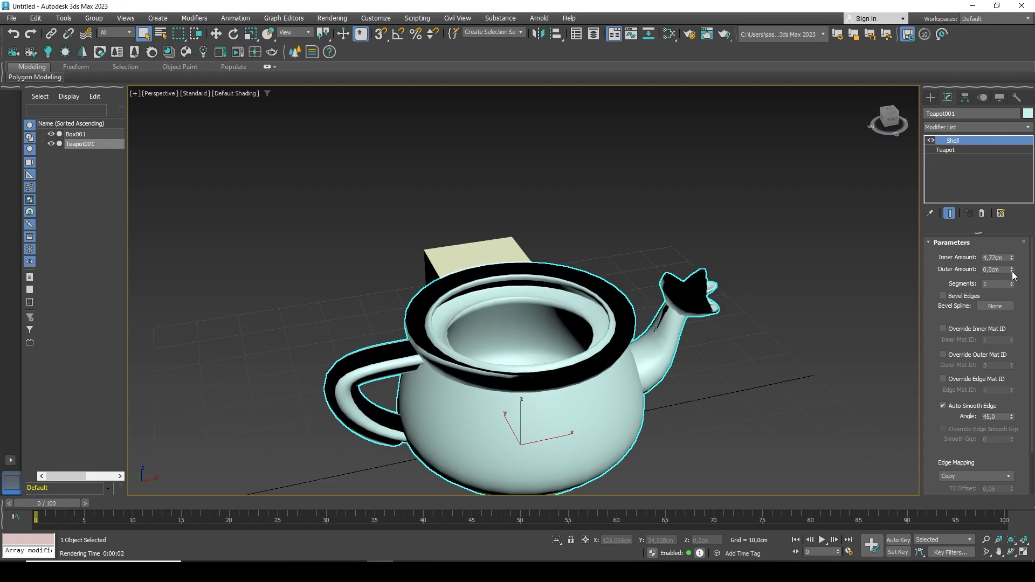
drag(1012, 270, 1013, 75)
drag(1012, 257, 991, 356)
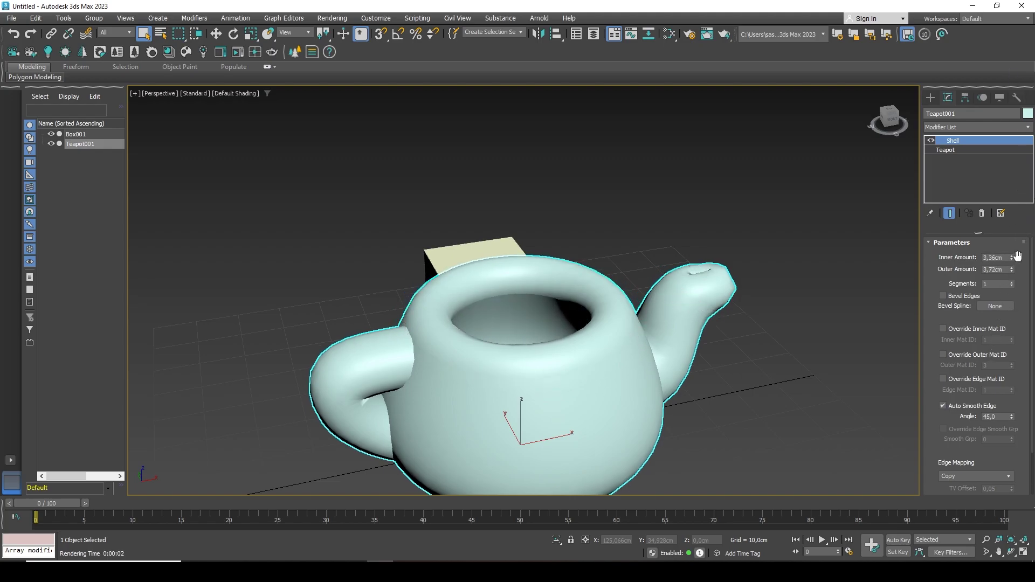
drag(1012, 258, 1005, 504)
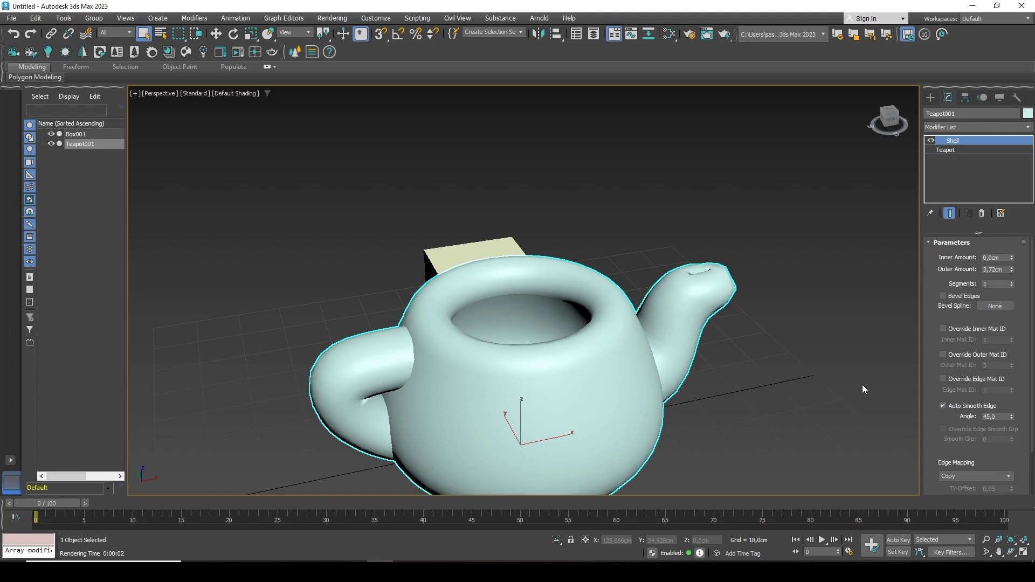
Delete the teapot and the box and reframe the view on the empty grid.
drag(335, 196, 678, 450)
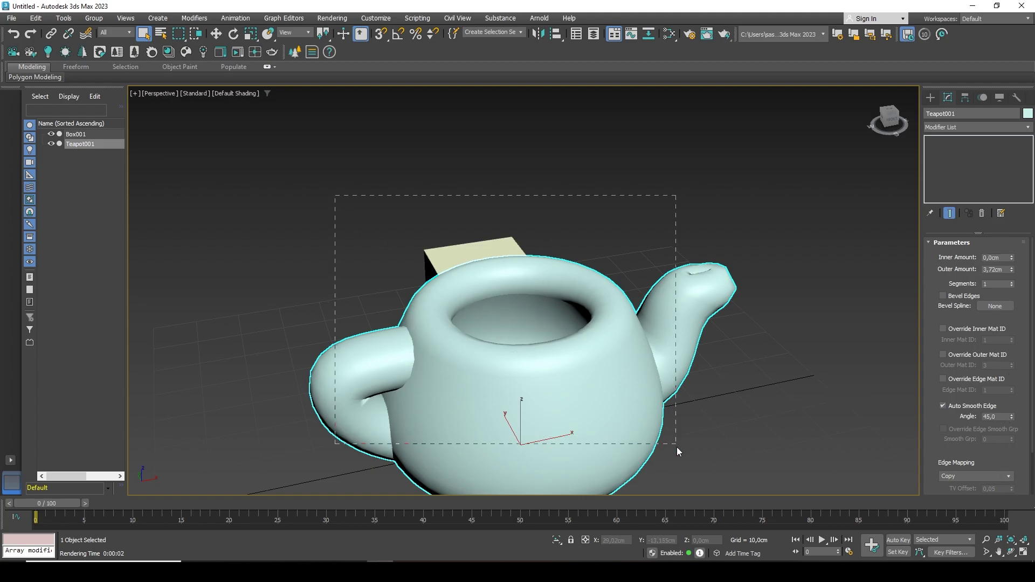
key(Delete)
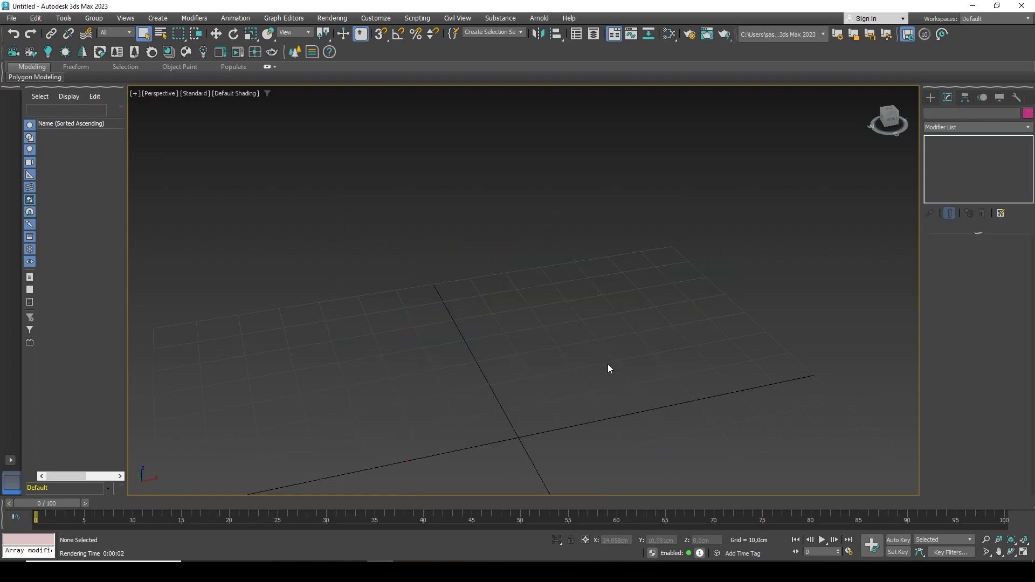
key(z)
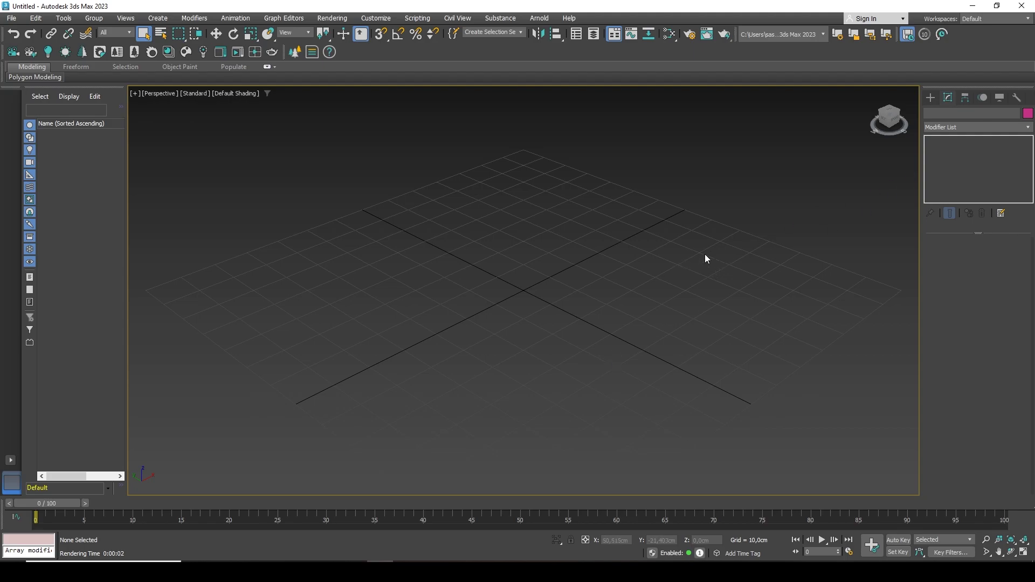
Create a magenta plane, Plane001, across the grid and orbit to view its underside and top.
click(930, 98)
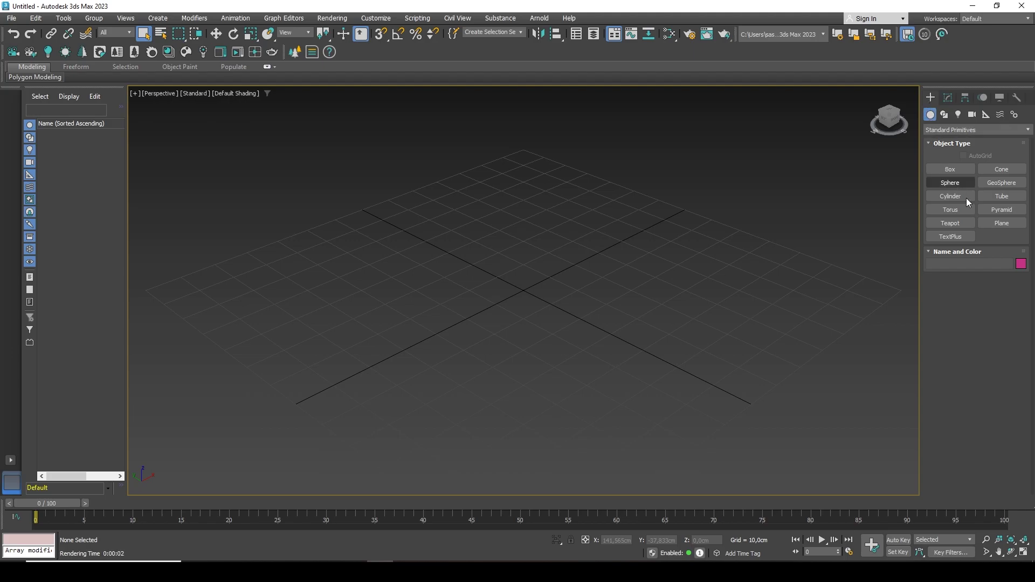
click(997, 224)
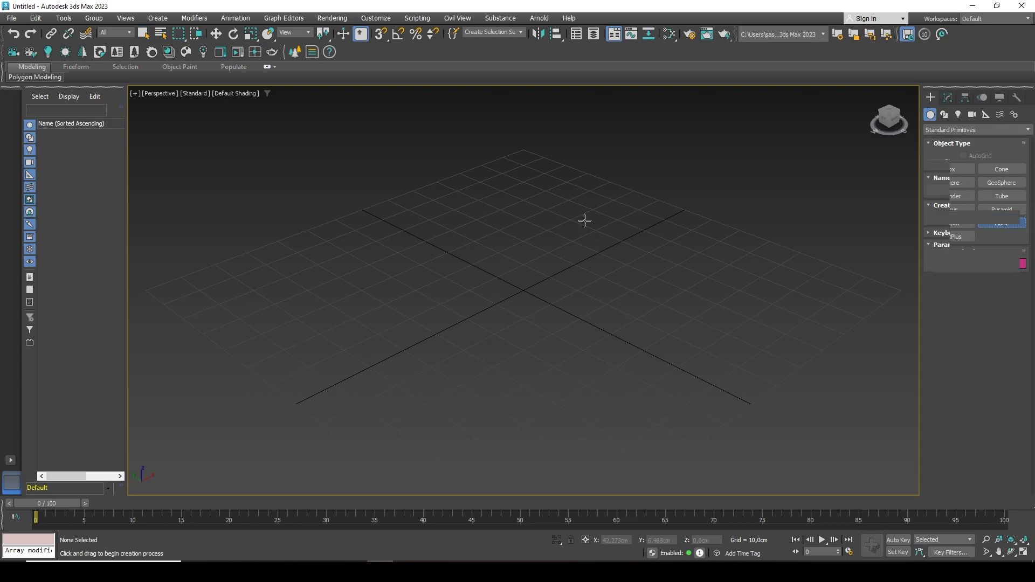
drag(535, 143, 552, 479)
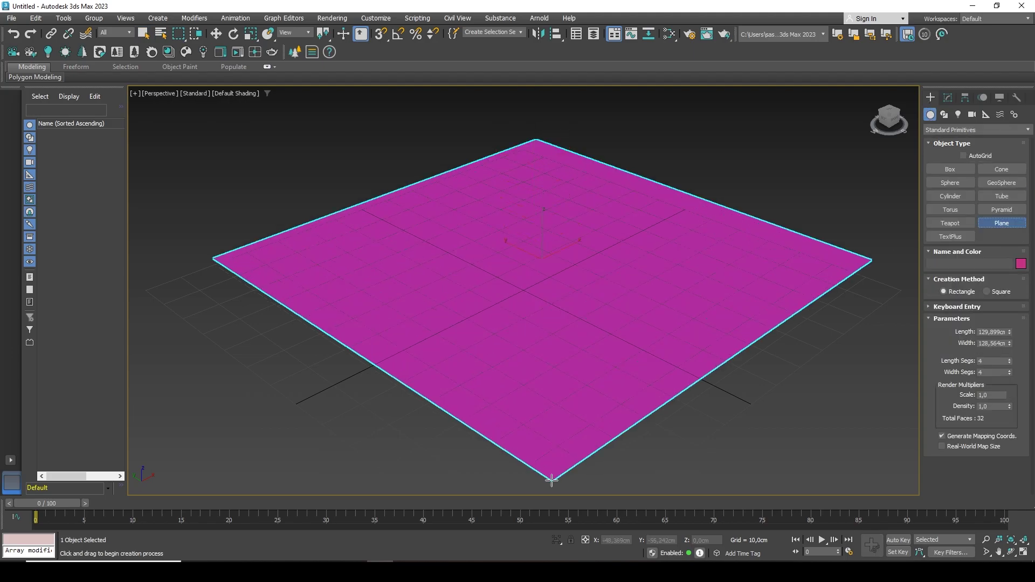
right_click(675, 307)
alt+middle_drag(675, 307, 659, 320)
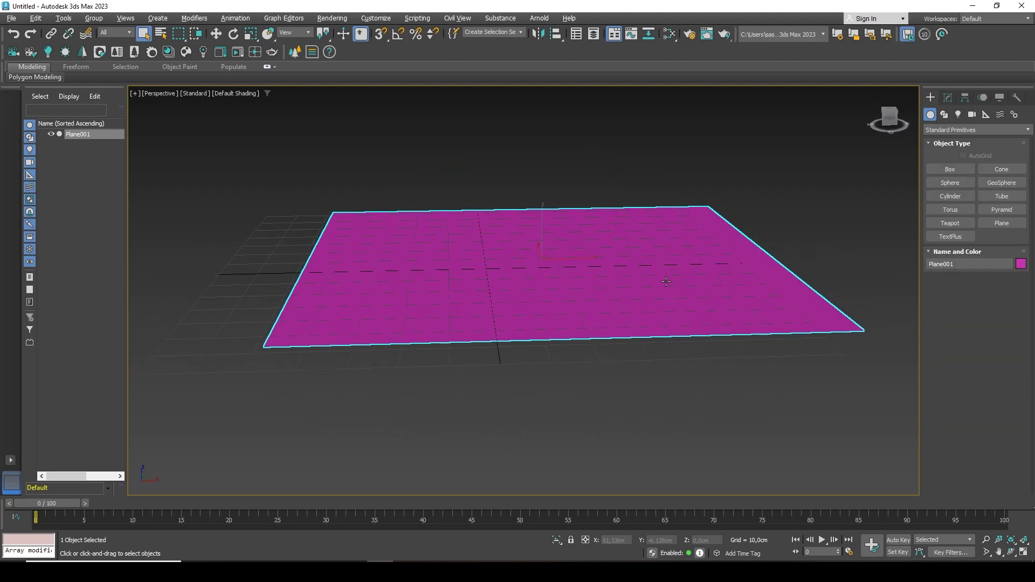
alt+middle_drag(665, 282, 618, 259)
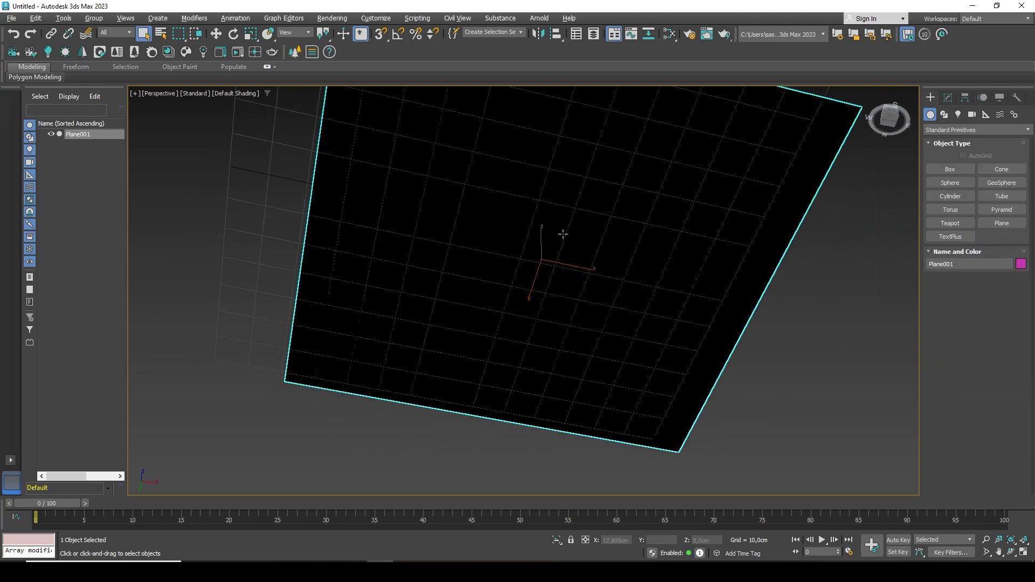
alt+middle_drag(588, 204, 566, 305)
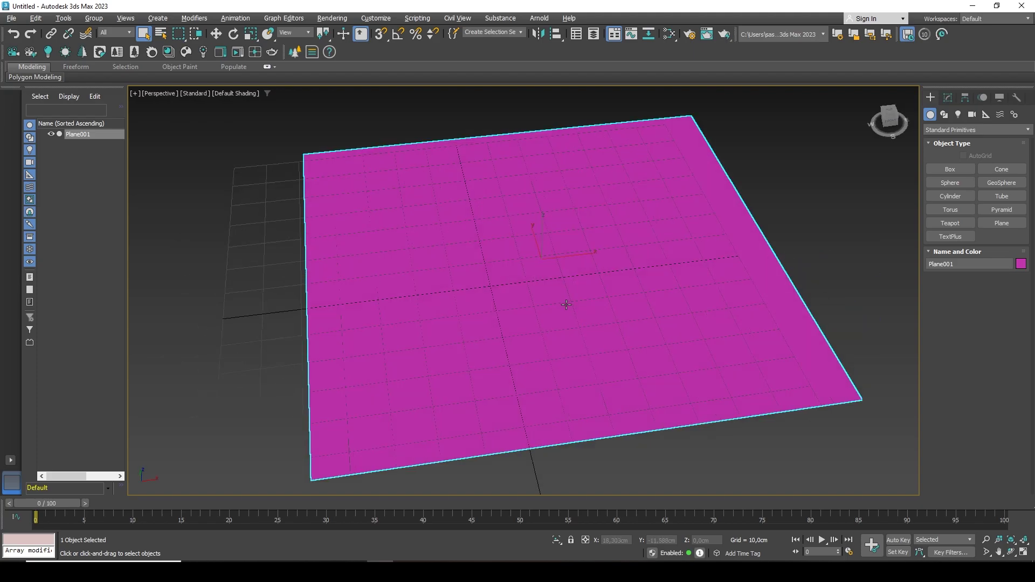
Render the plane from above and from below, where it shows only black.
key(shift+q)
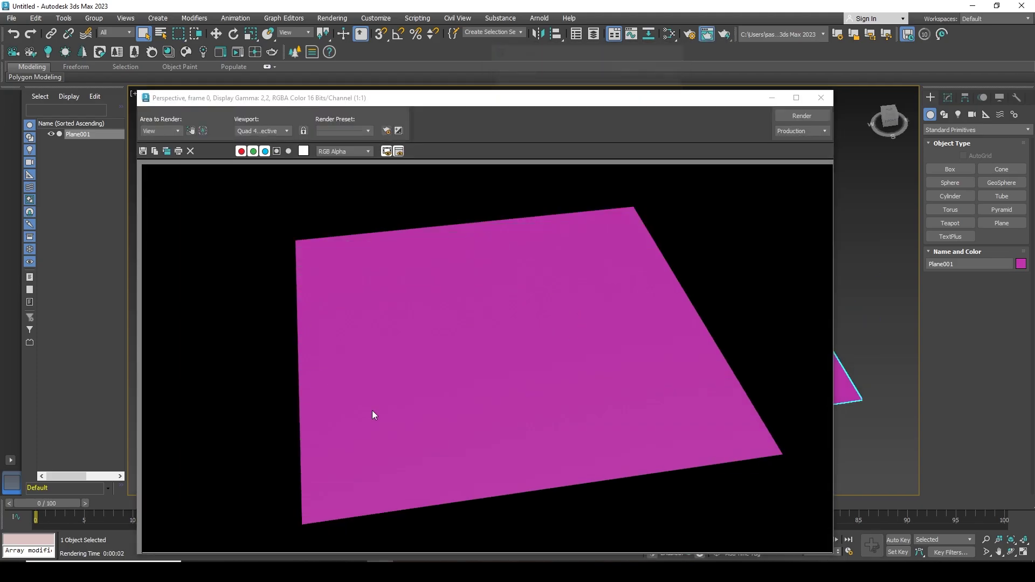
click(826, 100)
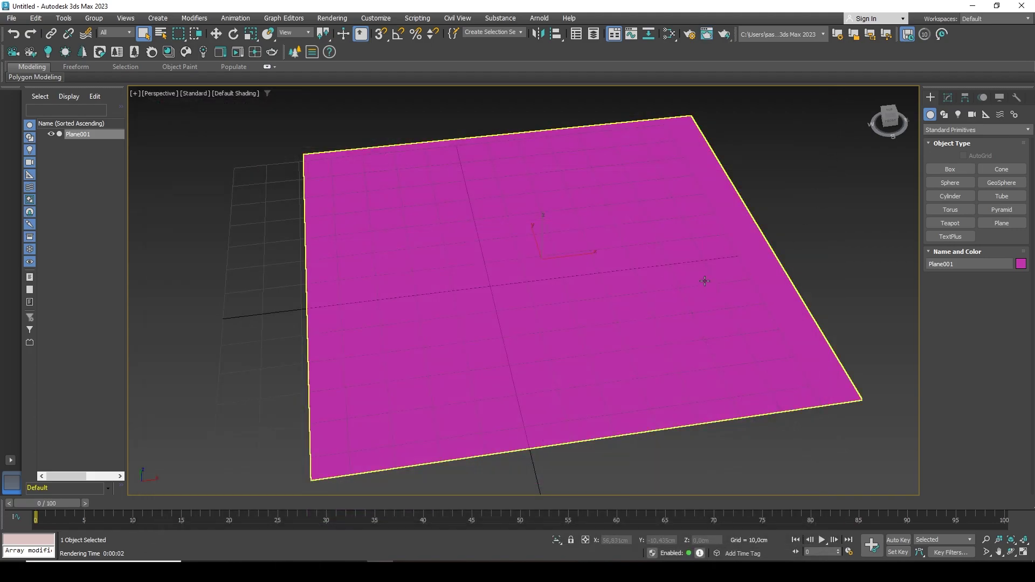
alt+middle_drag(705, 280, 702, 168)
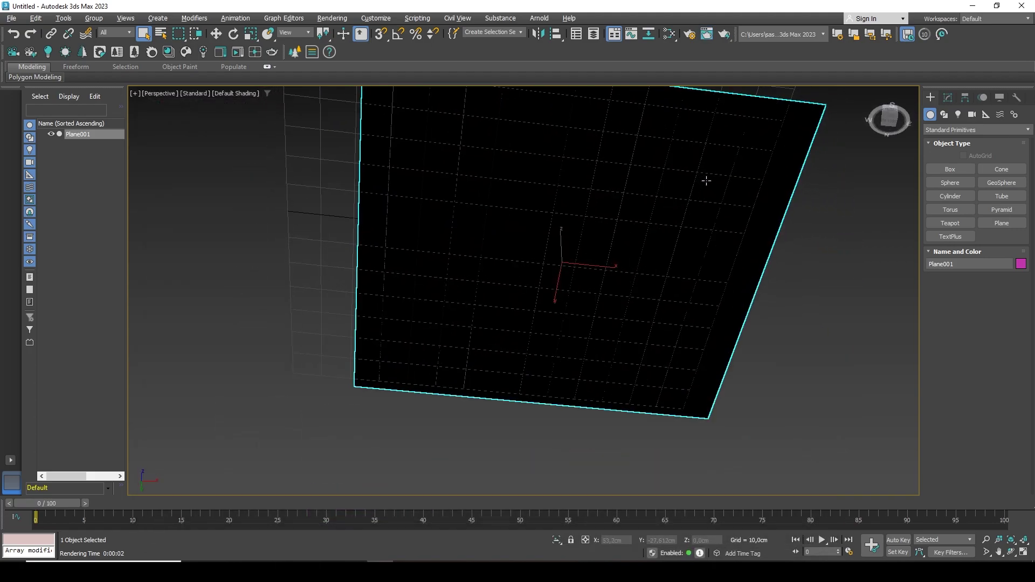
key(shift+q)
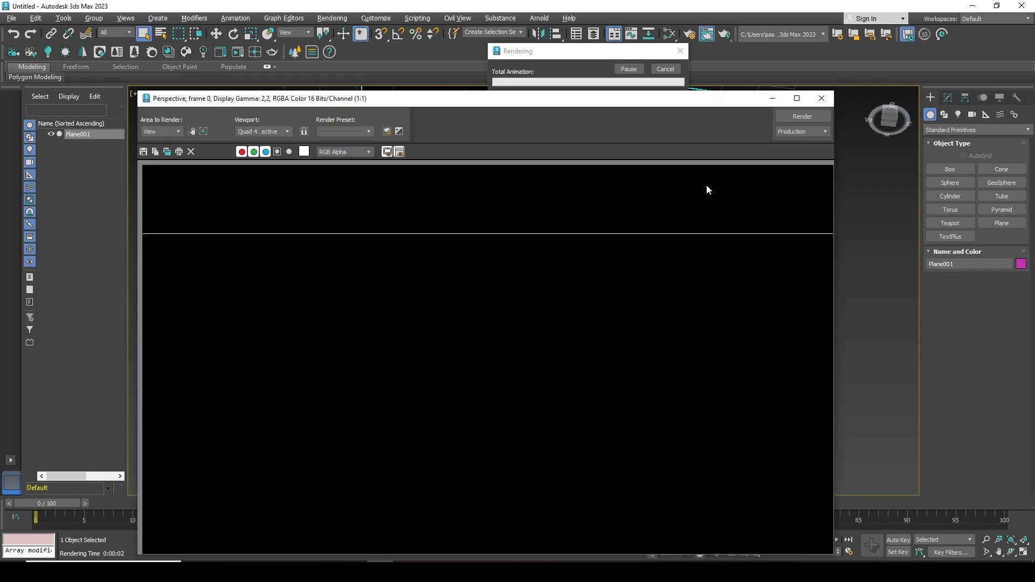
click(822, 99)
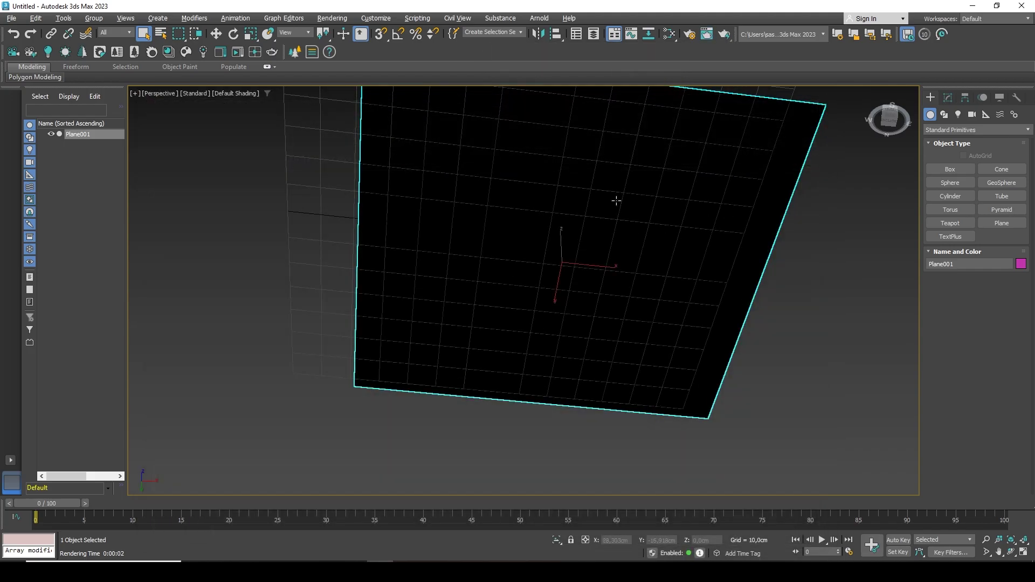
alt+middle_drag(615, 199, 626, 286)
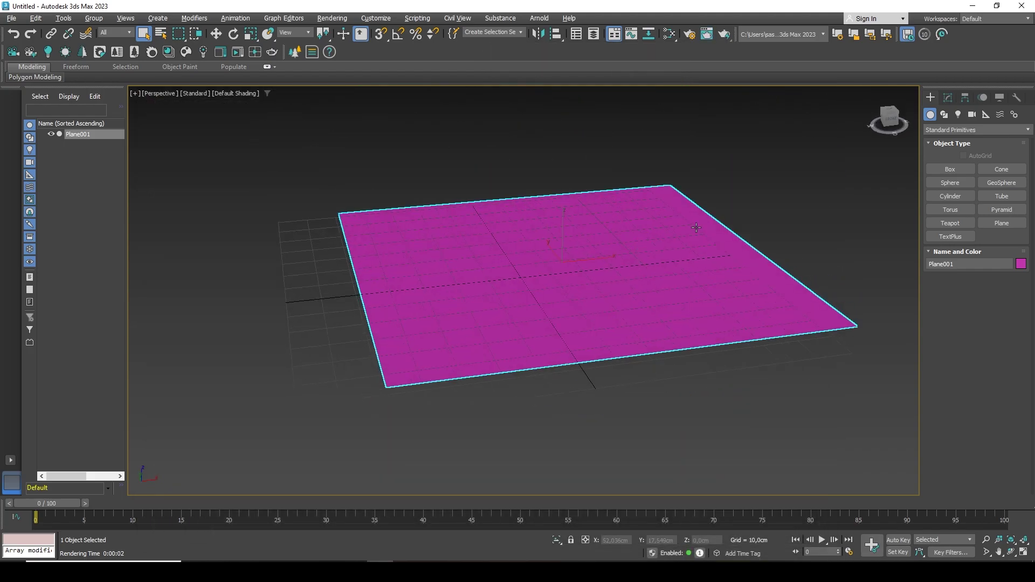
Add a Shell modifier to the plane, turning it into a 3.72 cm thick slab.
click(948, 99)
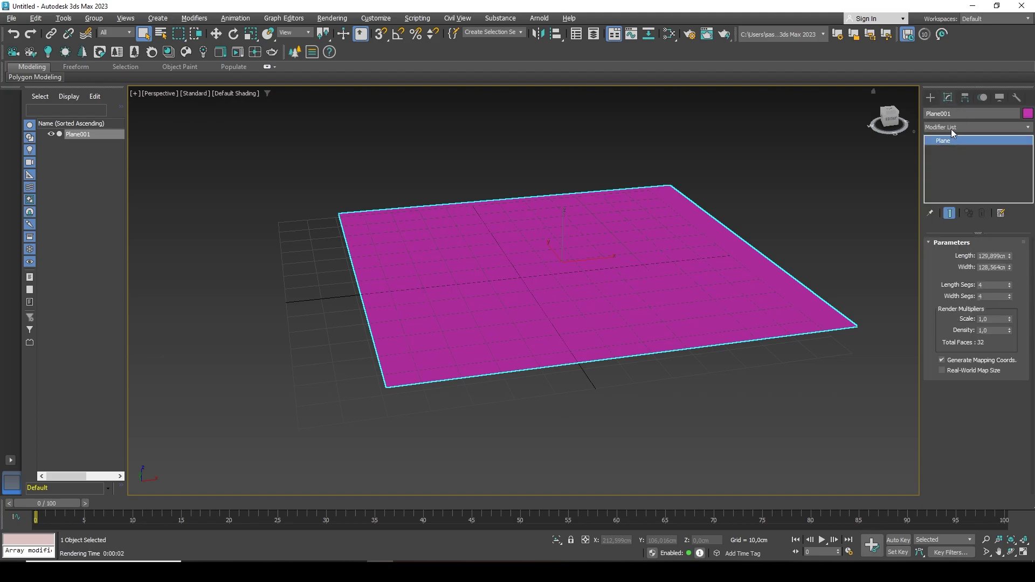
click(951, 128)
text(sh)
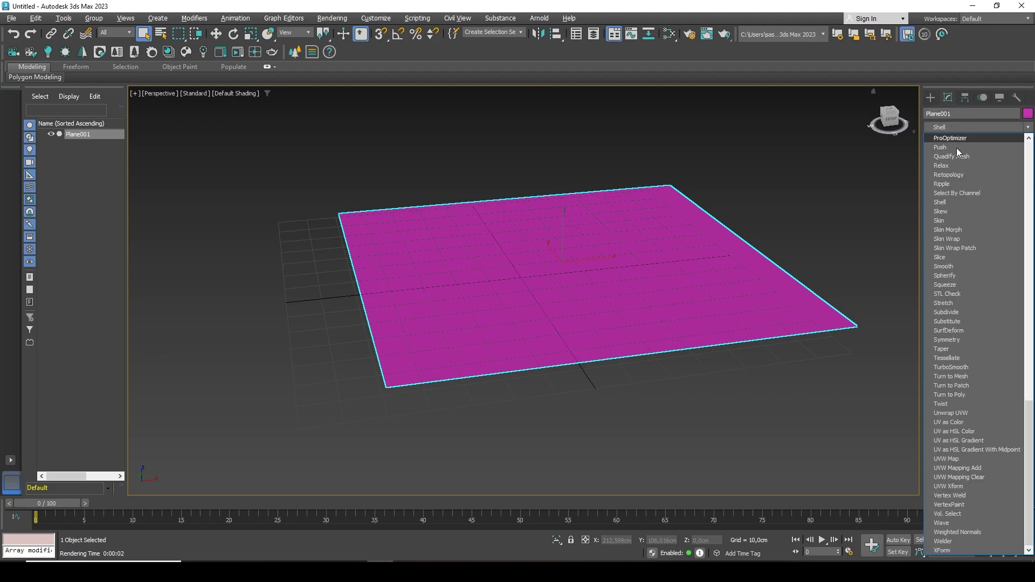
click(960, 203)
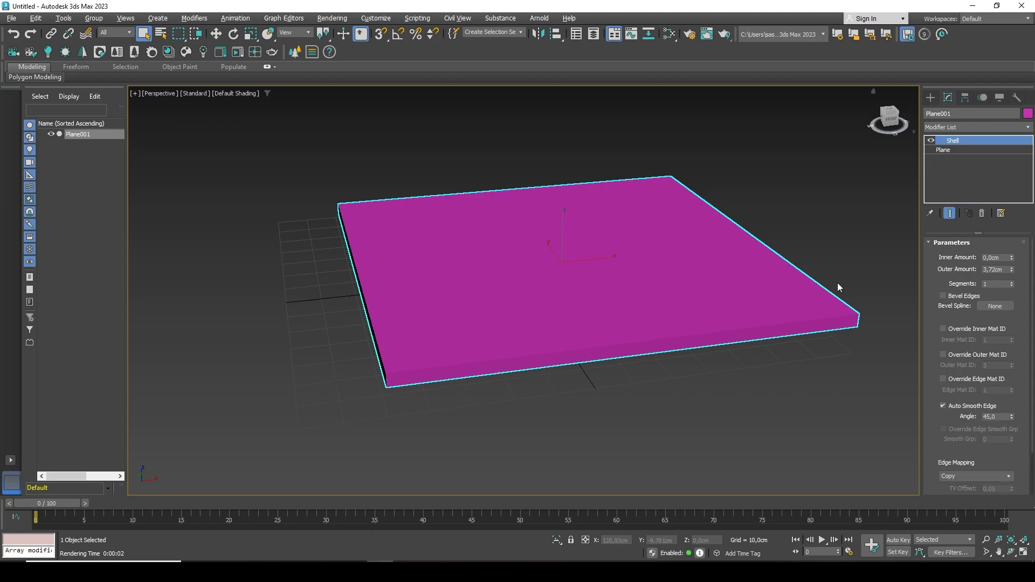
scroll(731, 345, up, 5)
alt+middle_drag(729, 344, 639, 214)
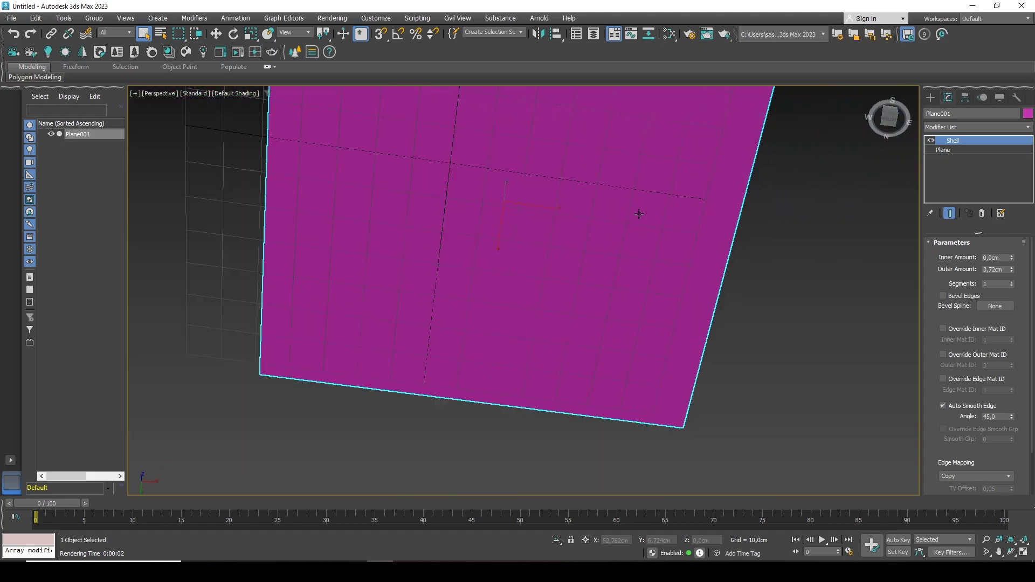
Render the shelled plane from below and then from above.
key(shift+q)
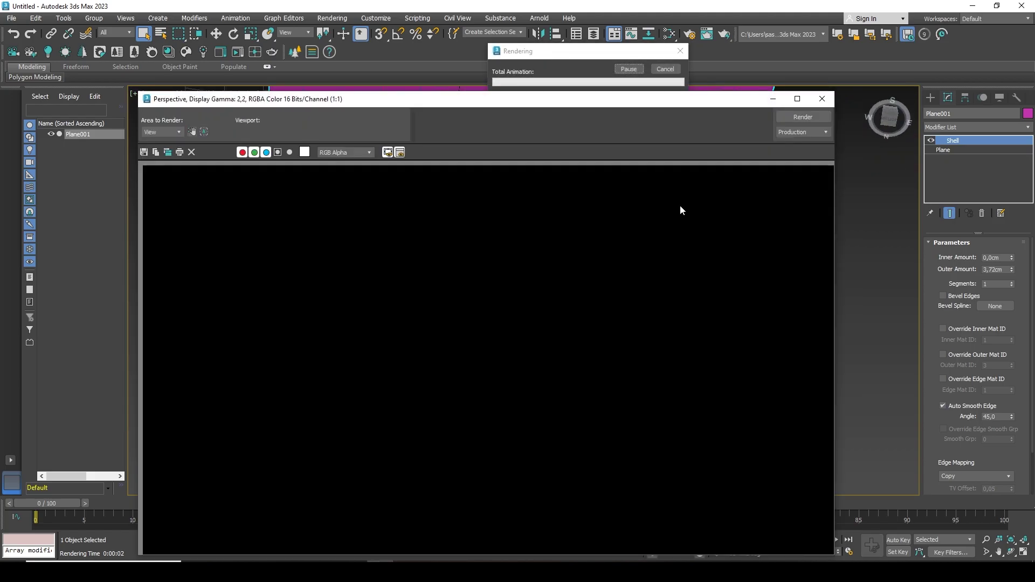
click(825, 98)
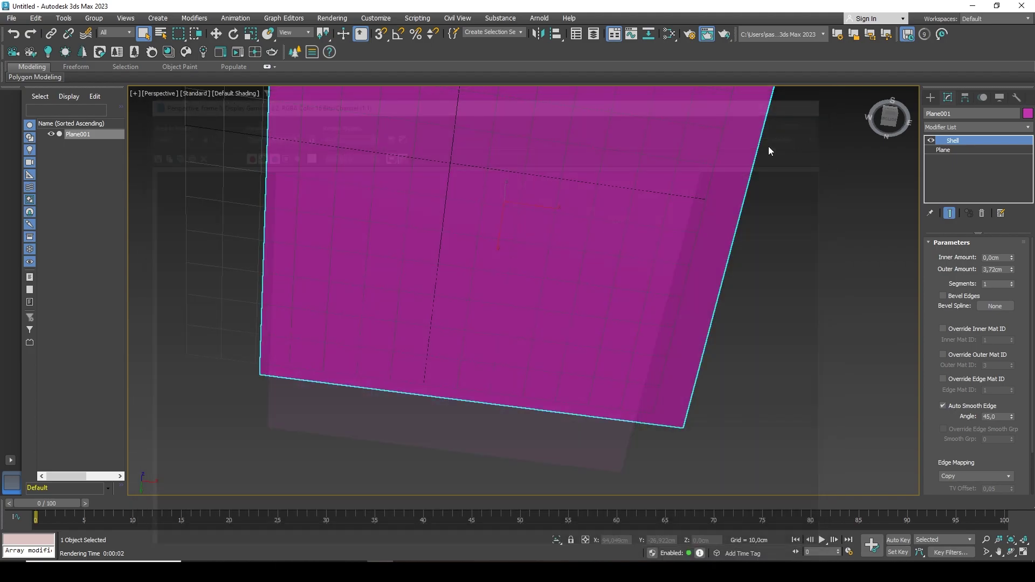
alt+middle_drag(653, 232, 648, 280)
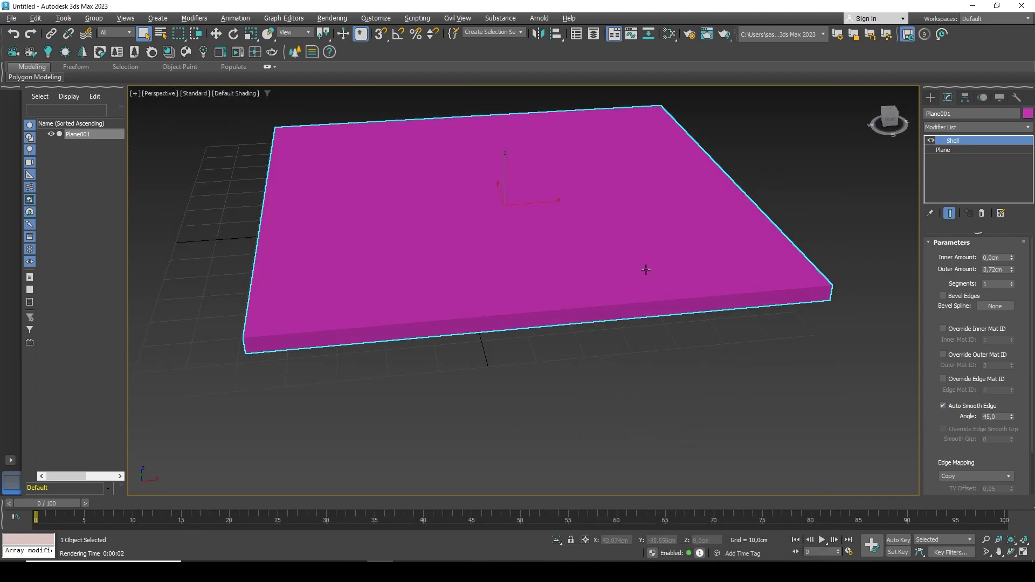
key(shift+q)
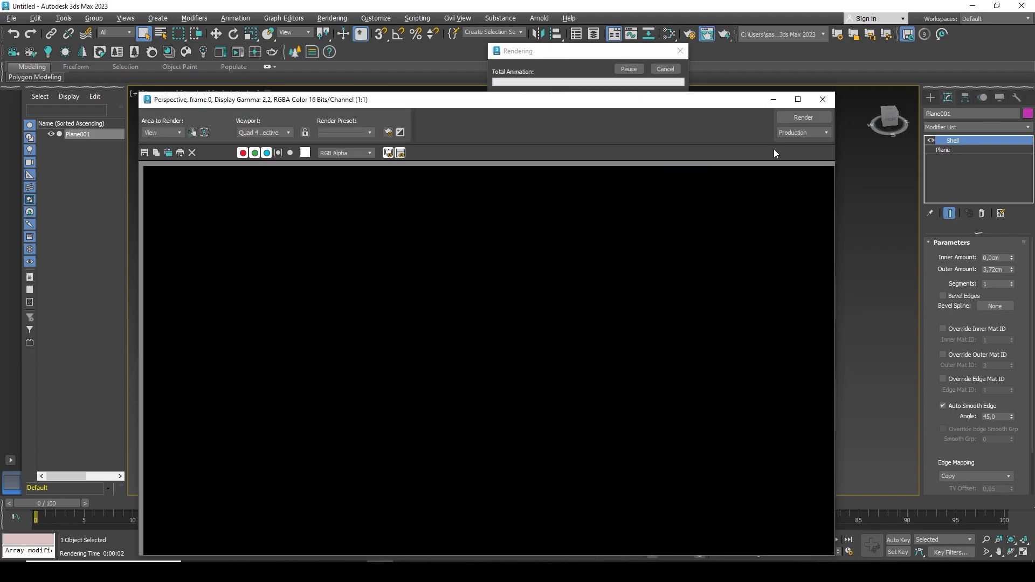
Reset the Shell Outer Amount to 0.0 cm and raise Inner Amount to about 9.97 cm.
click(823, 99)
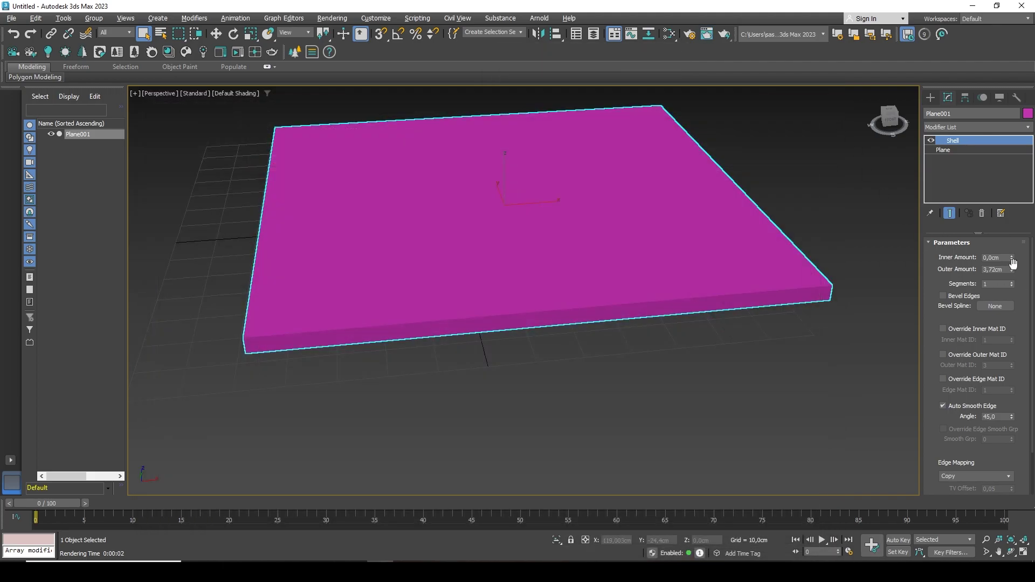
drag(1015, 272, 941, 37)
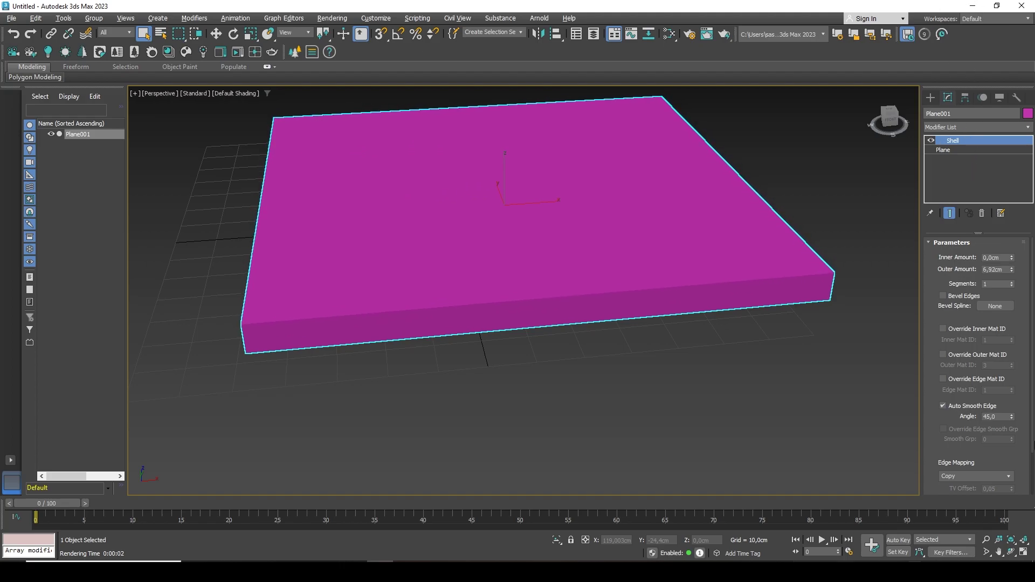
right_click(1013, 271)
drag(1012, 258, 1010, 467)
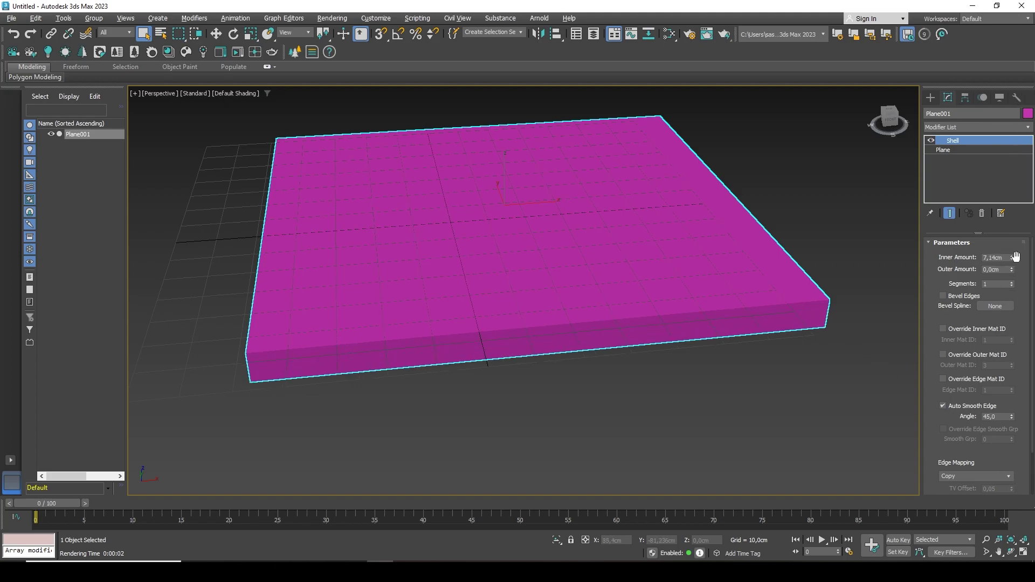
drag(1016, 258, 1019, 108)
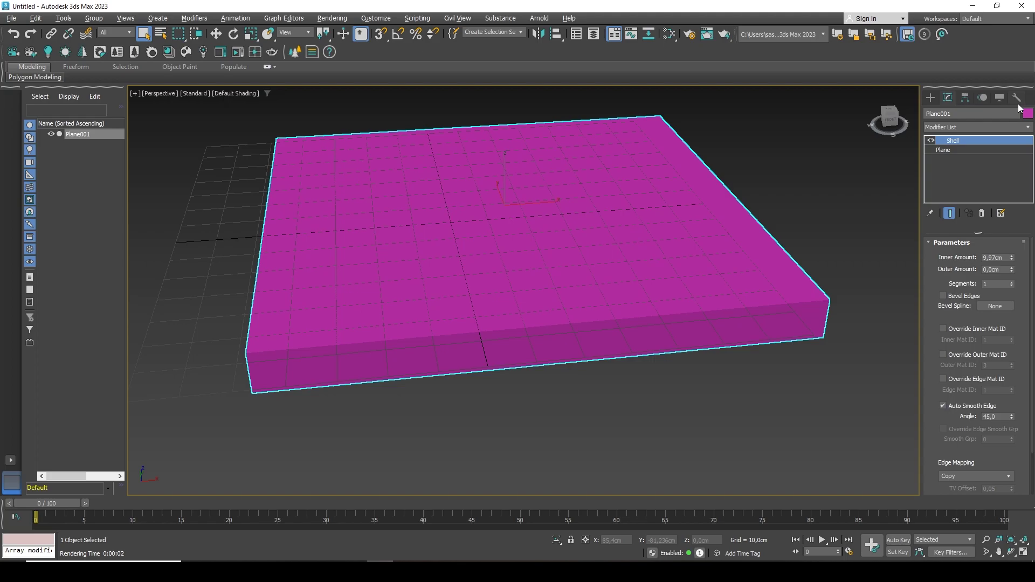